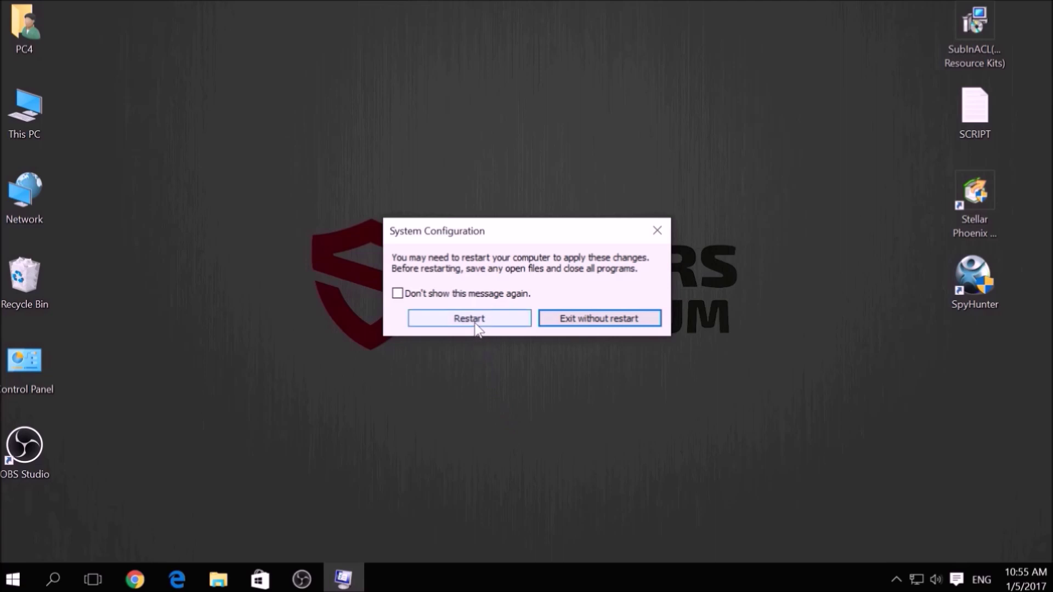
Step: Restart the computer to apply the System Configuration changes
{"action": "left_click", "coordinate": [475, 323]}
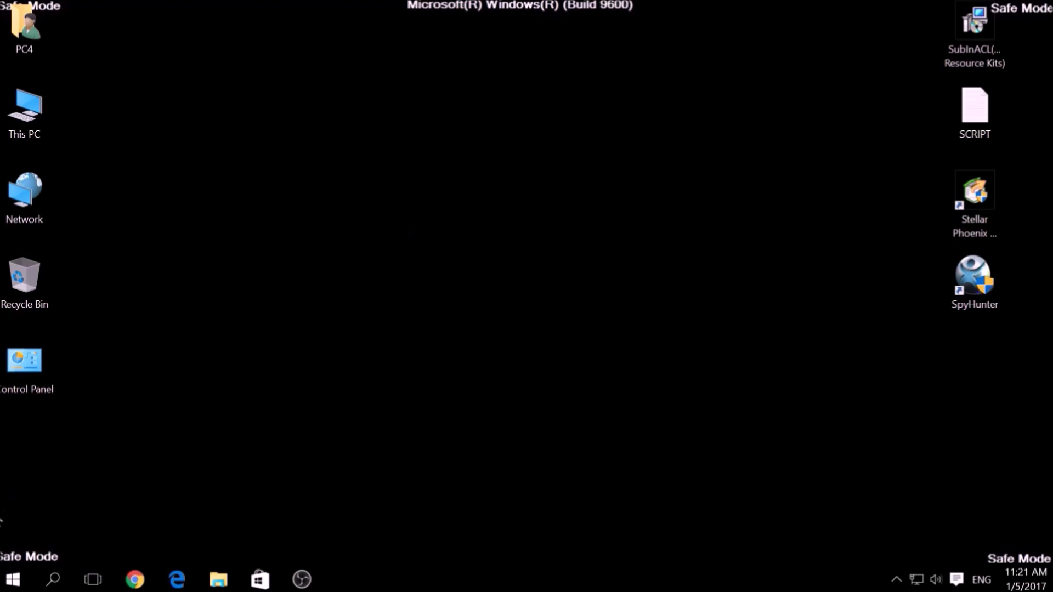
{"action": "left_click_drag", "start_coordinate": [1, 529], "coordinate": [69, 563]}
{"action": "left_click_drag", "start_coordinate": [963, 516], "coordinate": [1052, 575]}
Step: Open the SCRIPT text file from the desktop, copy all its subinacl commands, and minimize the file
{"action": "left_click", "coordinate": [961, 60]}
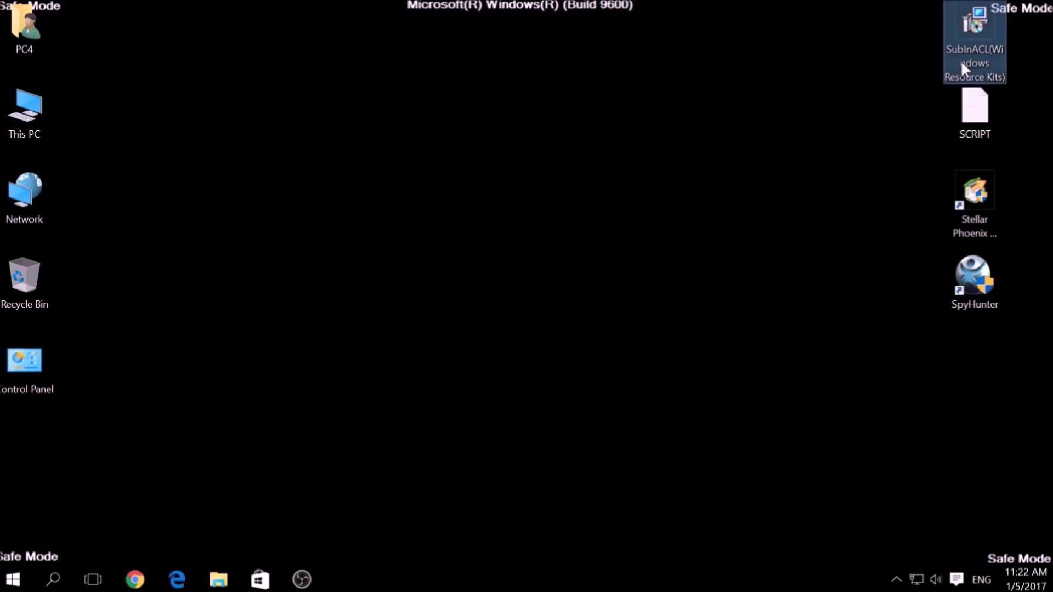
{"action": "double_click", "coordinate": [973, 112]}
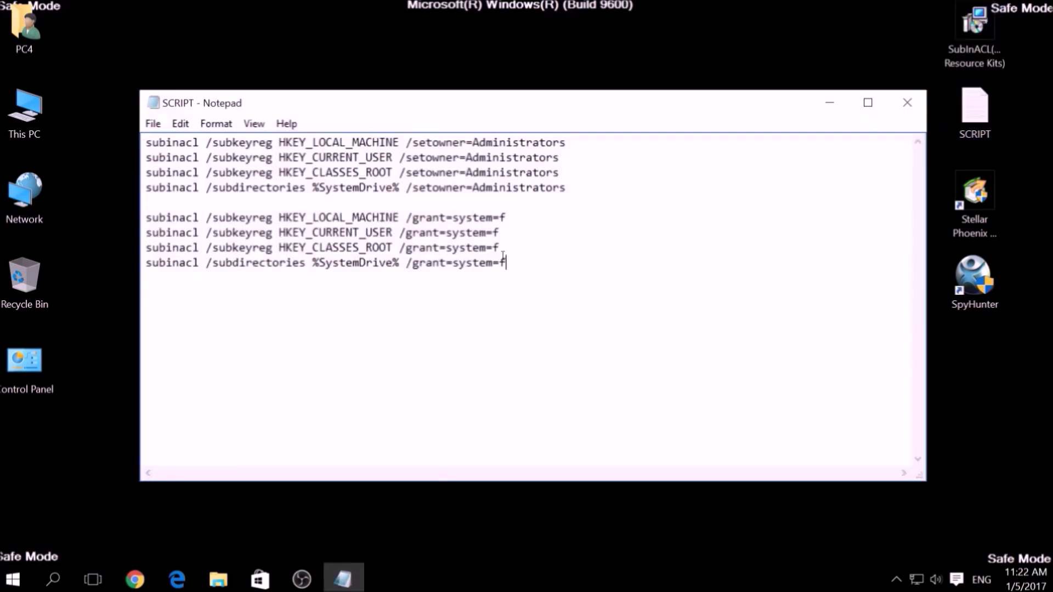
{"action": "left_click_drag", "start_coordinate": [503, 263], "coordinate": [152, 143]}
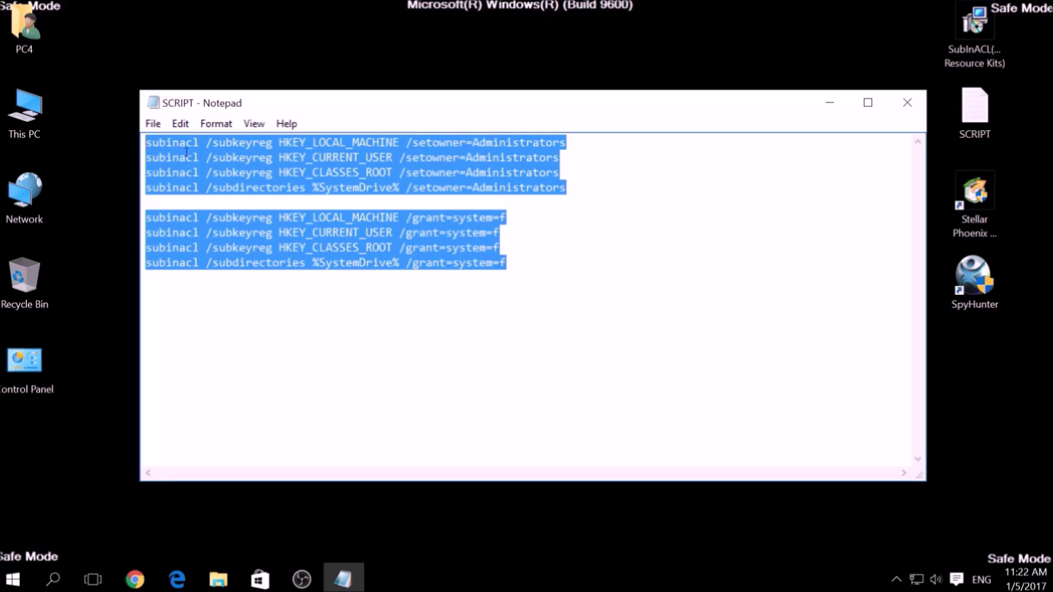
{"action": "right_click", "coordinate": [280, 153]}
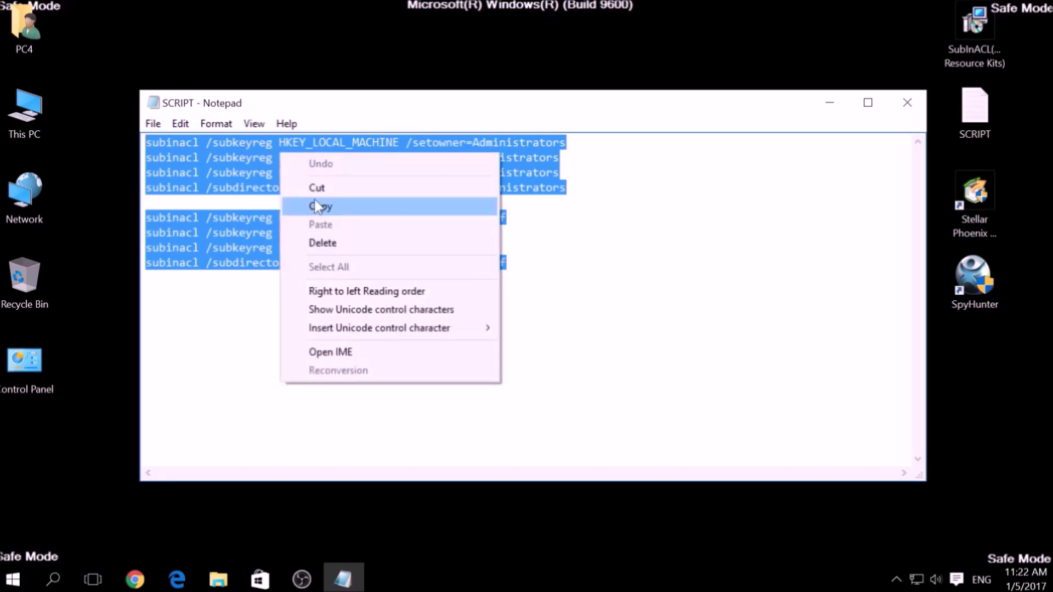
{"action": "left_click", "coordinate": [315, 207]}
{"action": "left_click", "coordinate": [318, 187]}
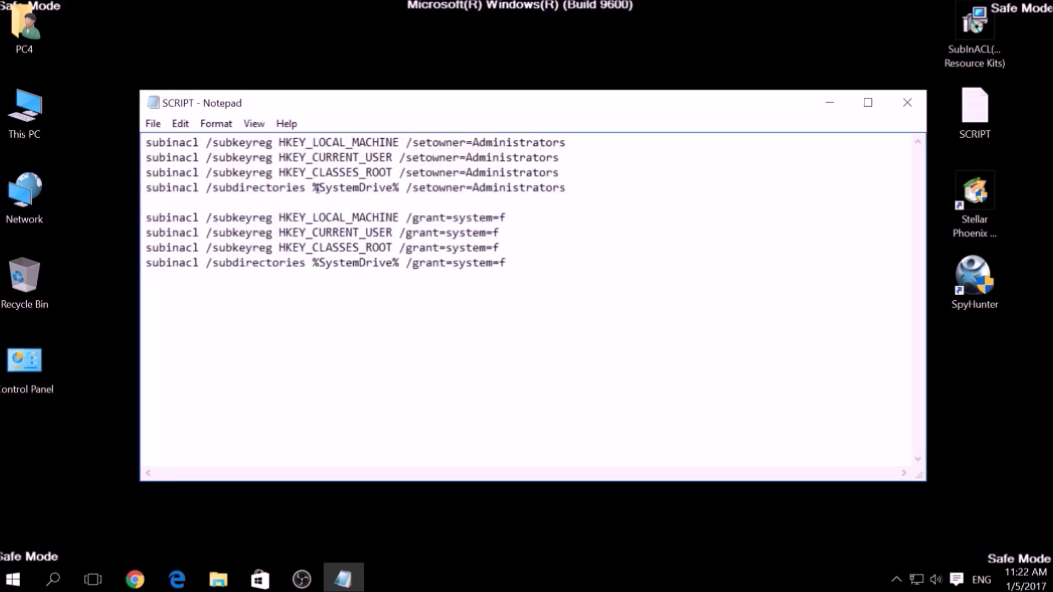
{"action": "left_click", "coordinate": [837, 108]}
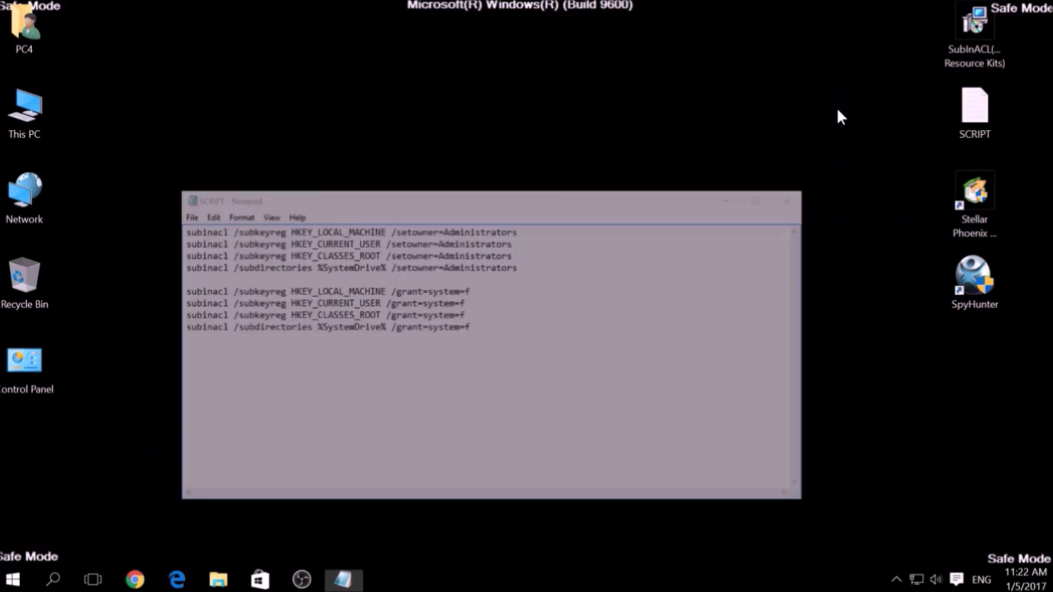
Step: Install SubInACL from the desktop installer, accepting the license terms and keeping the default destination folder
{"action": "left_click", "coordinate": [963, 64]}
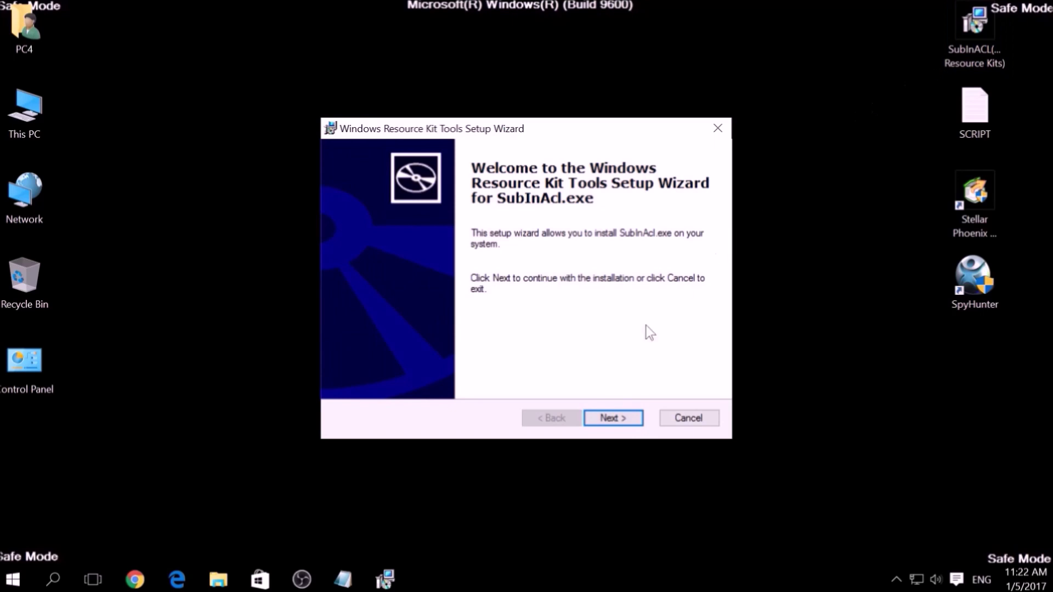
{"action": "left_click", "coordinate": [612, 412]}
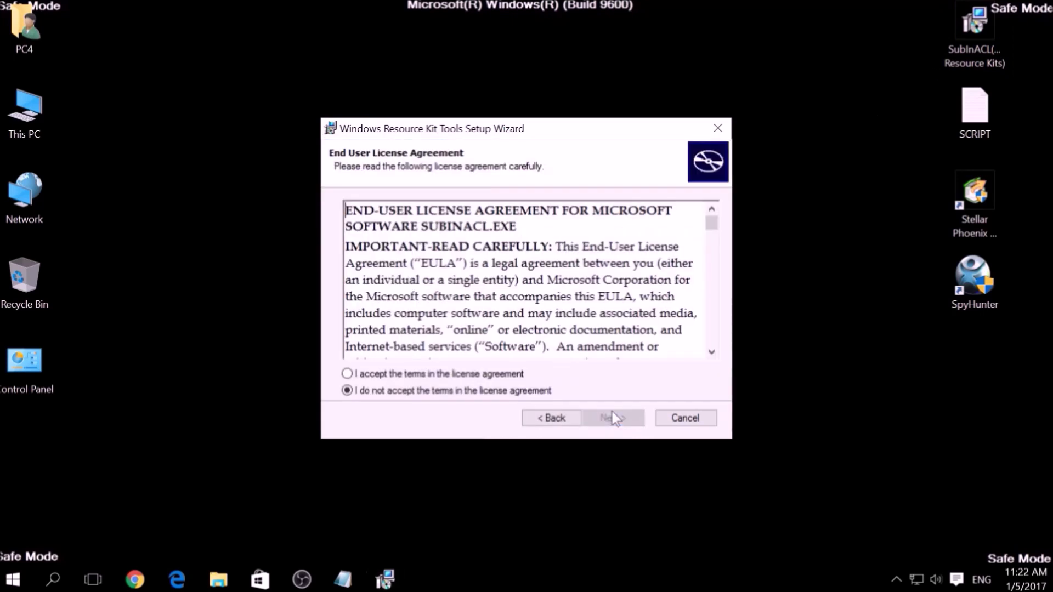
{"action": "left_click", "coordinate": [520, 374]}
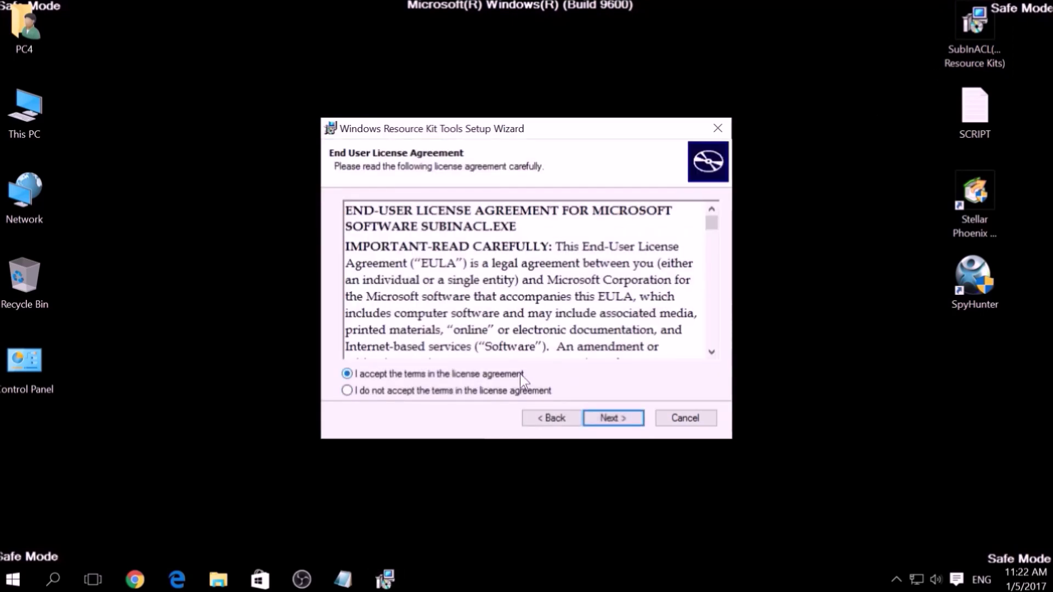
{"action": "left_click", "coordinate": [596, 415]}
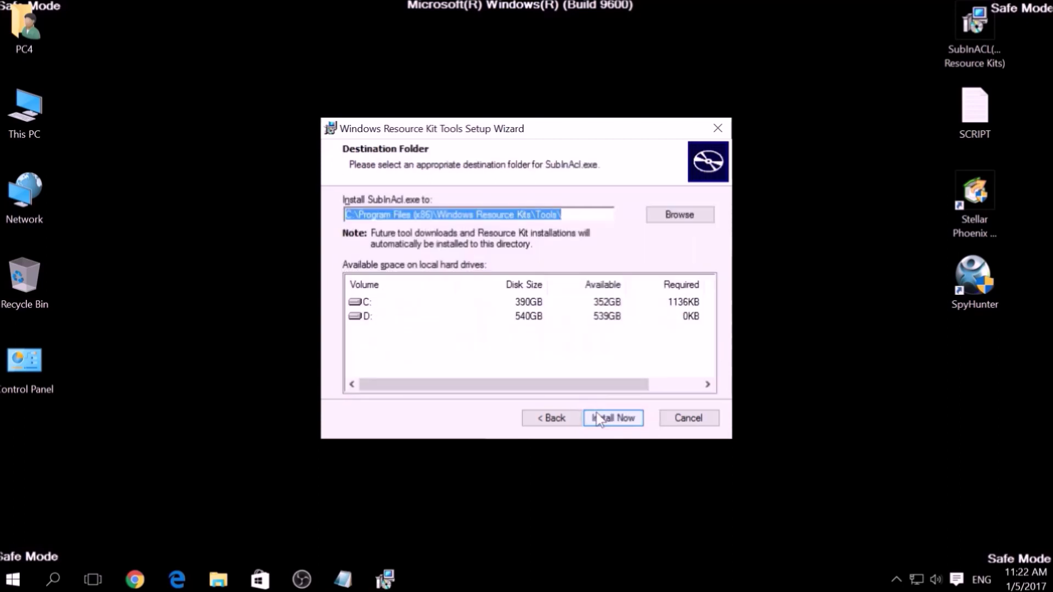
{"action": "left_click", "coordinate": [597, 416]}
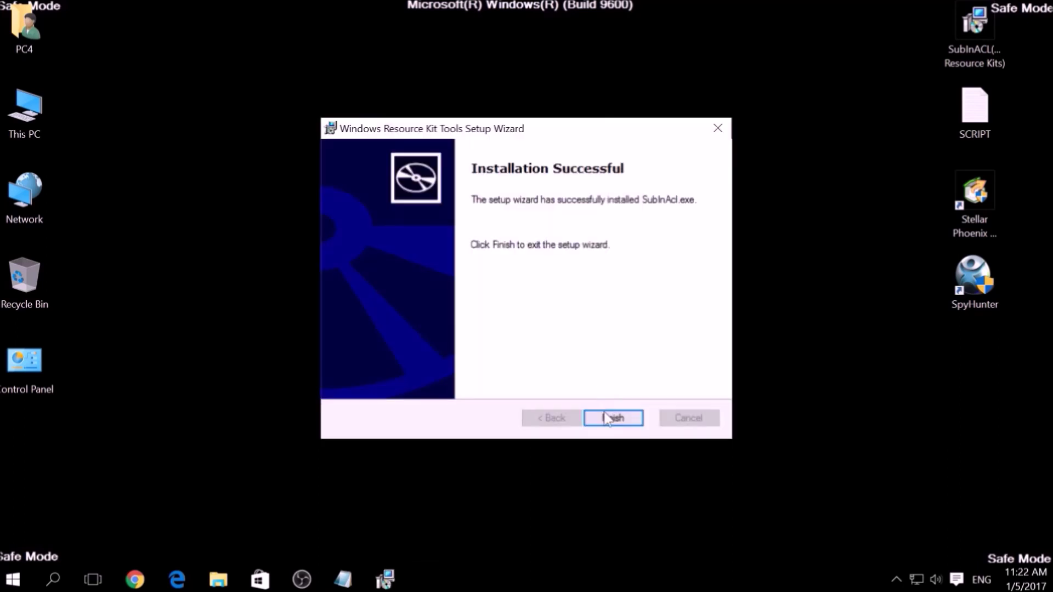
{"action": "left_click", "coordinate": [605, 415]}
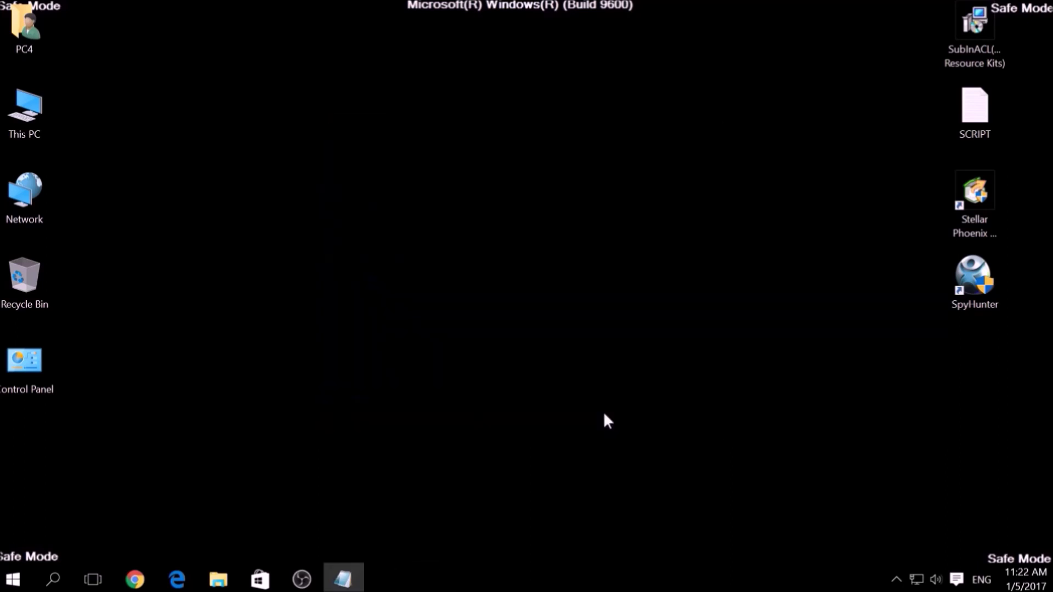
Step: Save the SCRIPT text to the Desktop as FIX.BAT with the file type All Files, and close it
{"action": "left_click", "coordinate": [352, 568]}
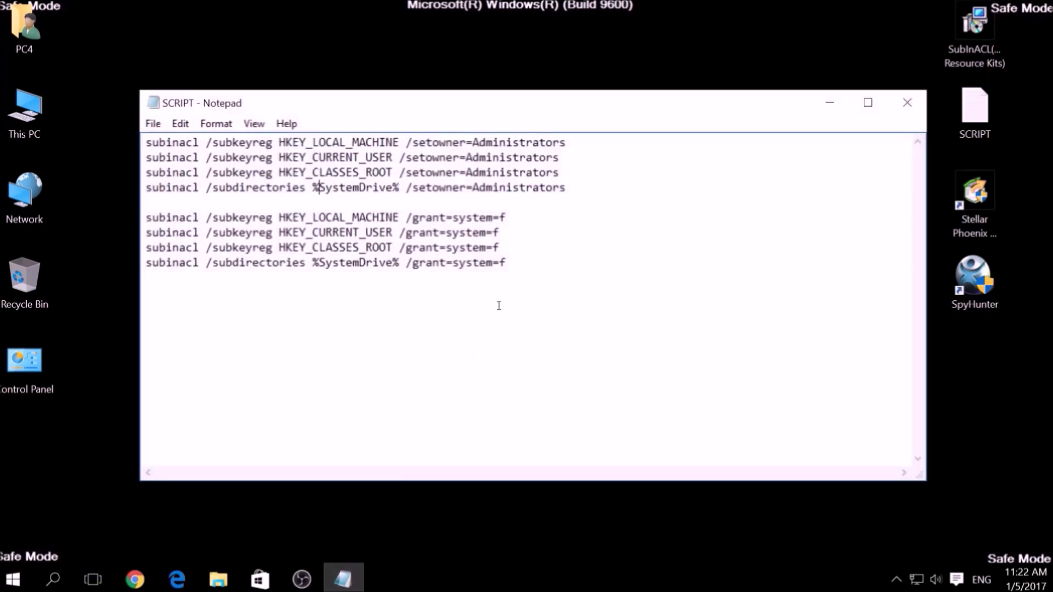
{"action": "left_click_drag", "start_coordinate": [512, 272], "coordinate": [144, 135]}
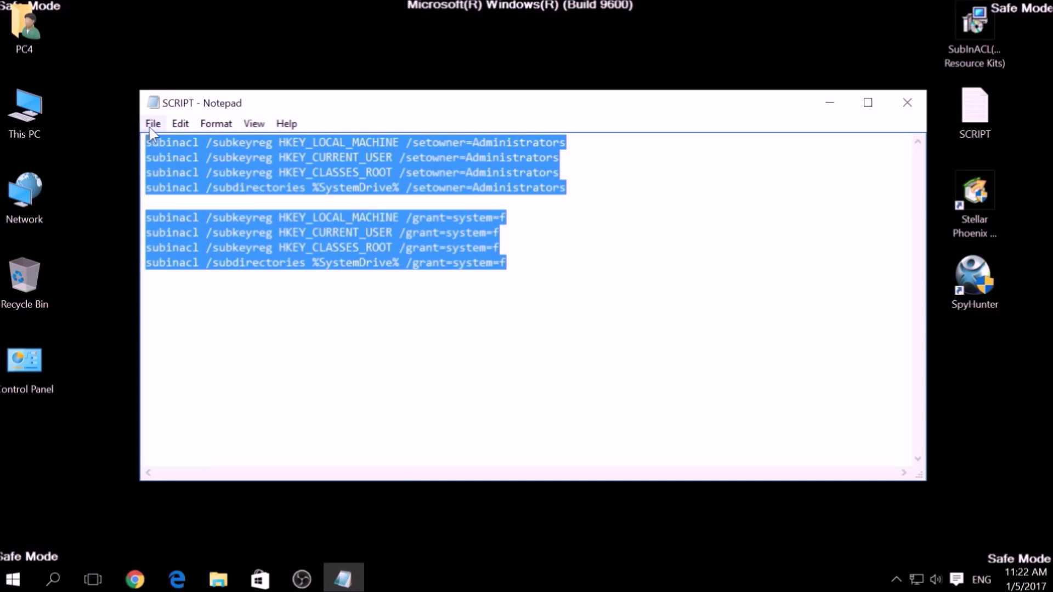
{"action": "left_click", "coordinate": [151, 126]}
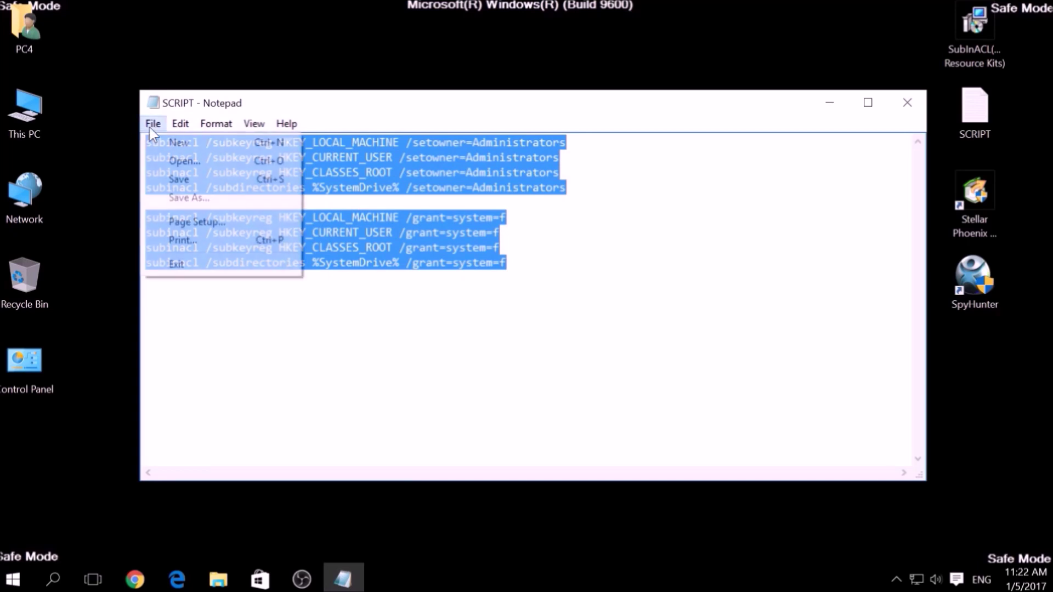
{"action": "left_click", "coordinate": [192, 199]}
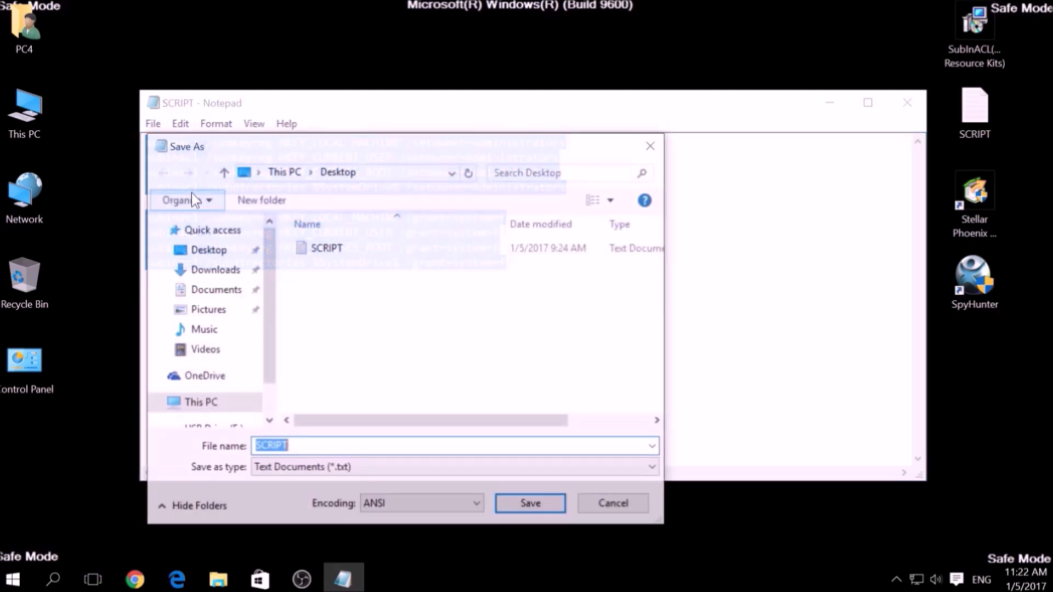
{"action": "left_click", "coordinate": [204, 253]}
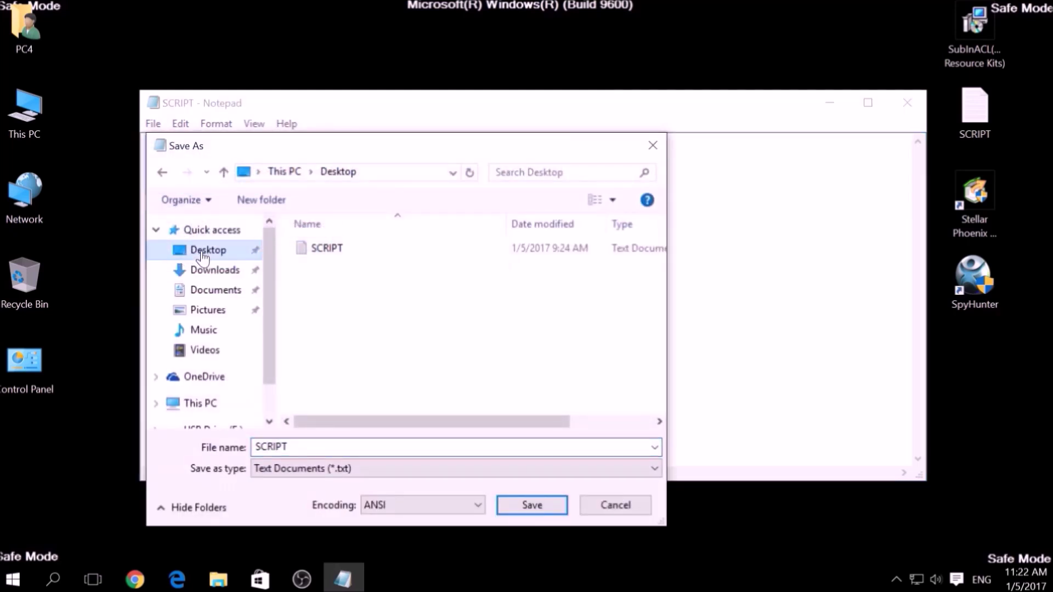
{"action": "left_click", "coordinate": [285, 445]}
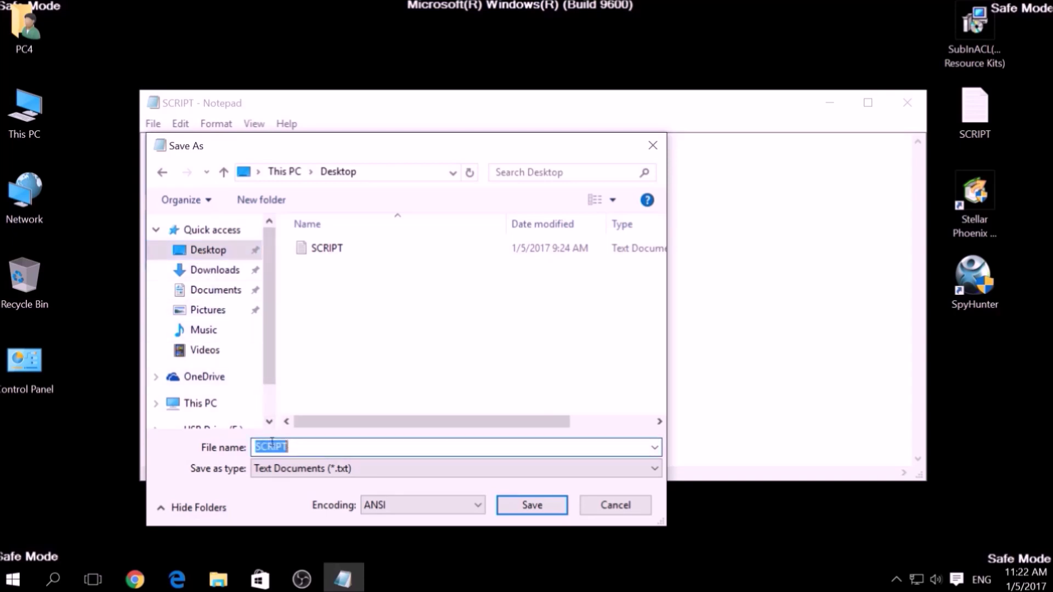
{"action": "type", "text": "FIX.BAT"}
{"action": "left_click_drag", "start_coordinate": [296, 447], "coordinate": [272, 447]}
{"action": "left_click", "coordinate": [281, 472]}
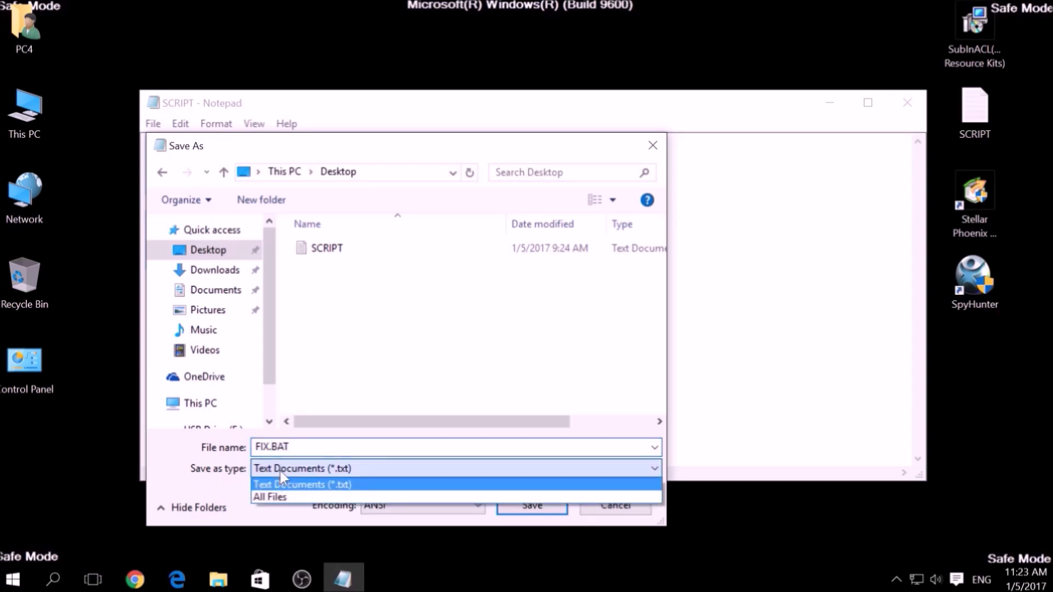
{"action": "left_click", "coordinate": [285, 498]}
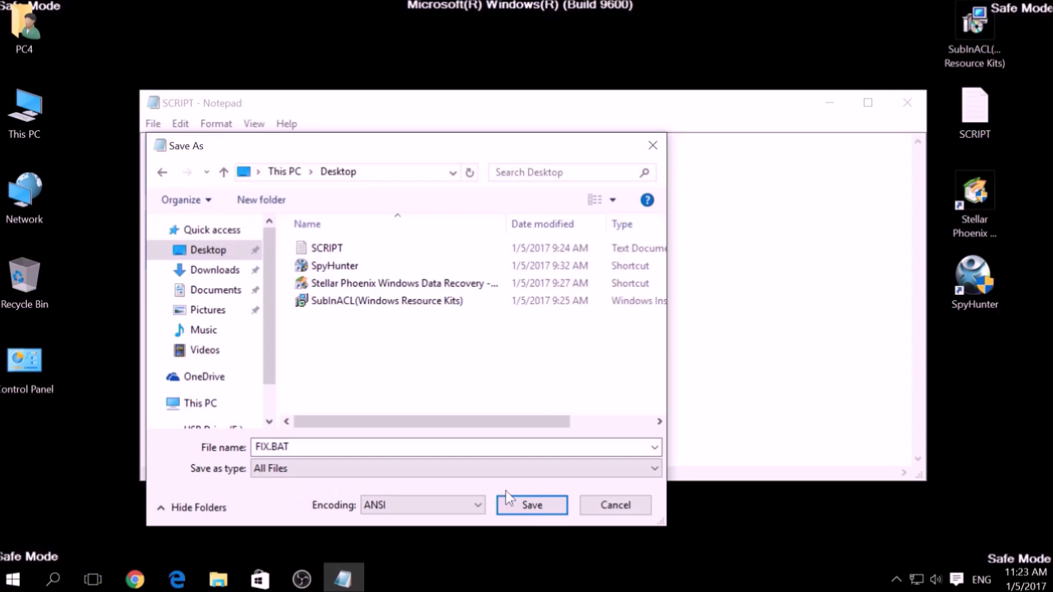
{"action": "left_click", "coordinate": [519, 500]}
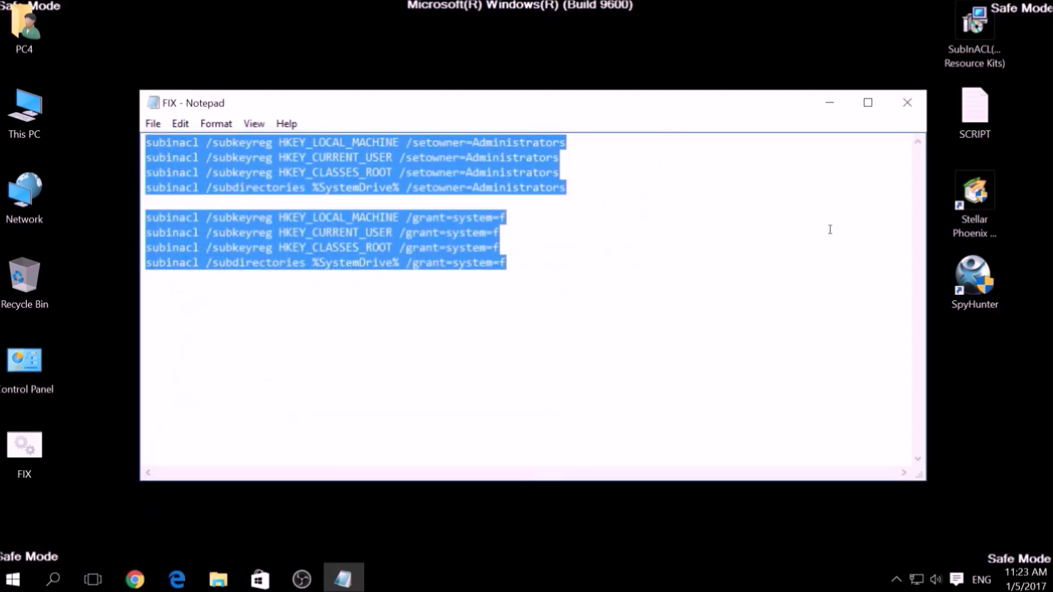
{"action": "left_click", "coordinate": [907, 103]}
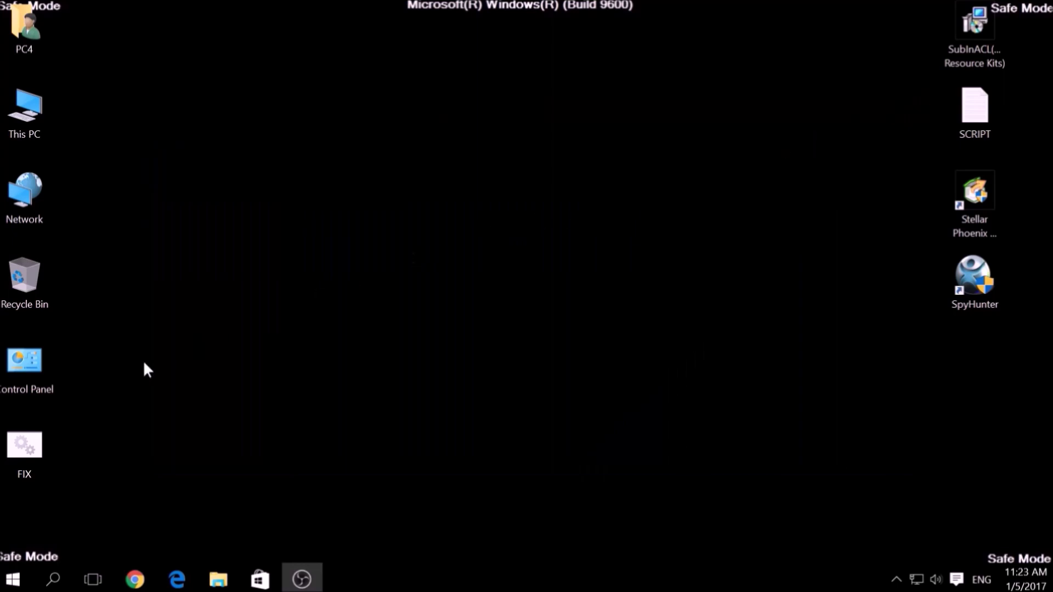
Step: Copy the FIX batch file on the desktop
{"action": "left_click", "coordinate": [32, 434]}
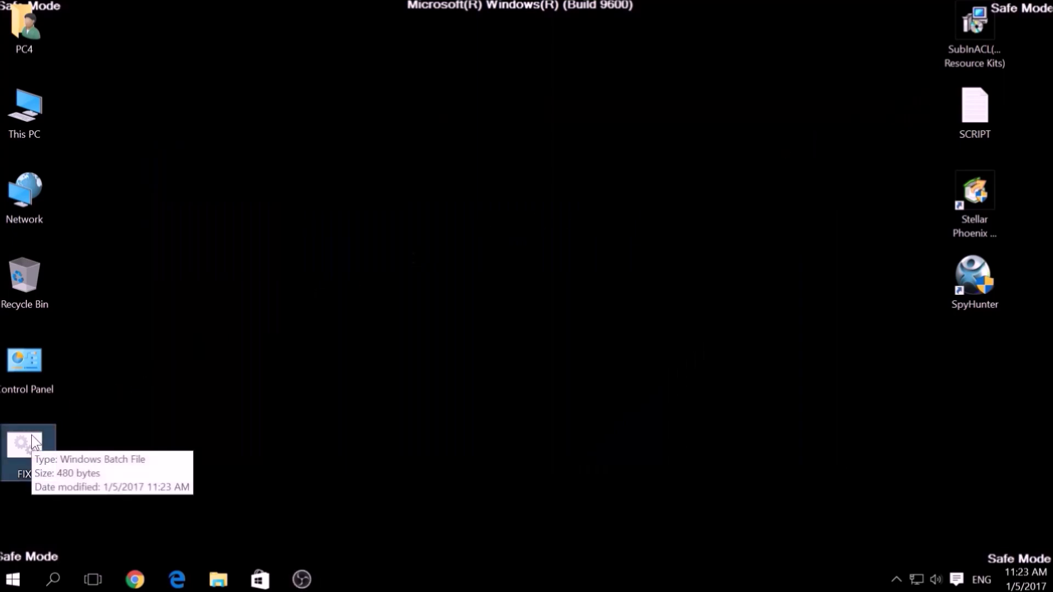
{"action": "right_click", "coordinate": [31, 436]}
{"action": "left_click", "coordinate": [77, 334]}
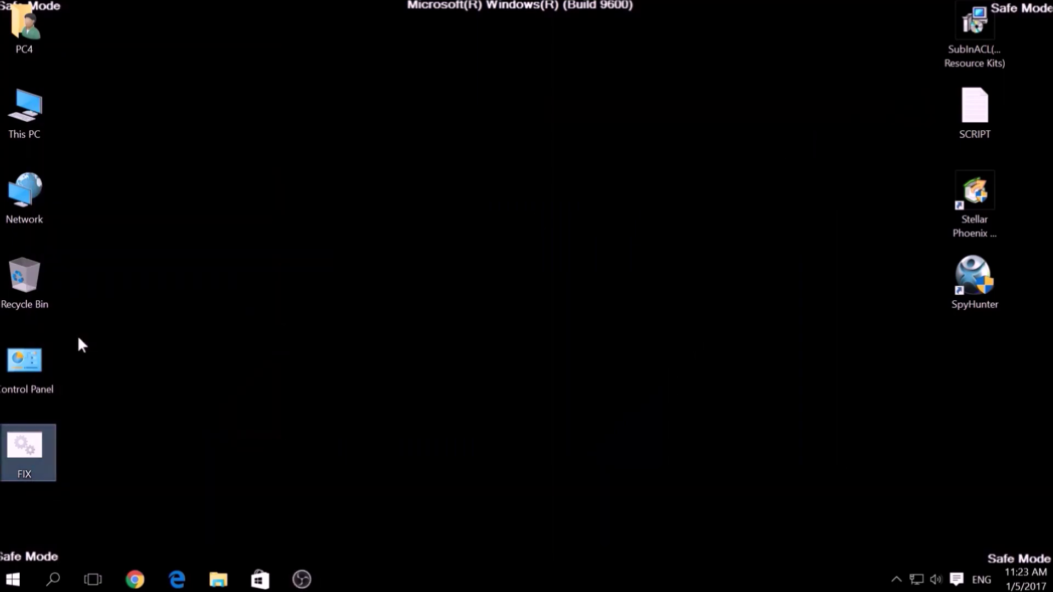
Step: Open the Tools folder under Program Files (x86)\Windows Resource Kits on Local Disk (C:)
{"action": "double_click", "coordinate": [41, 116]}
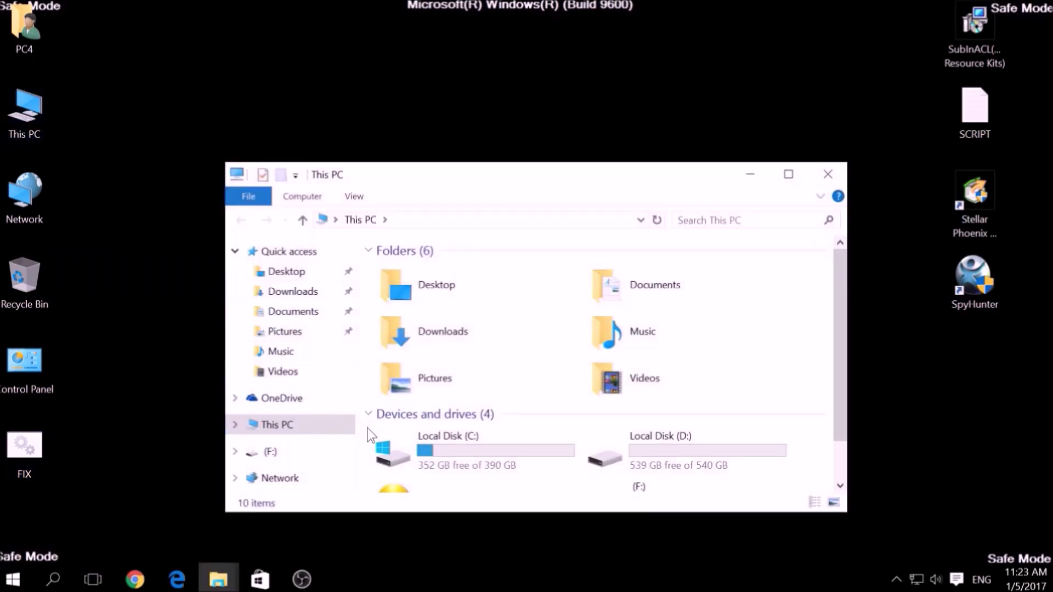
{"action": "double_click", "coordinate": [392, 449]}
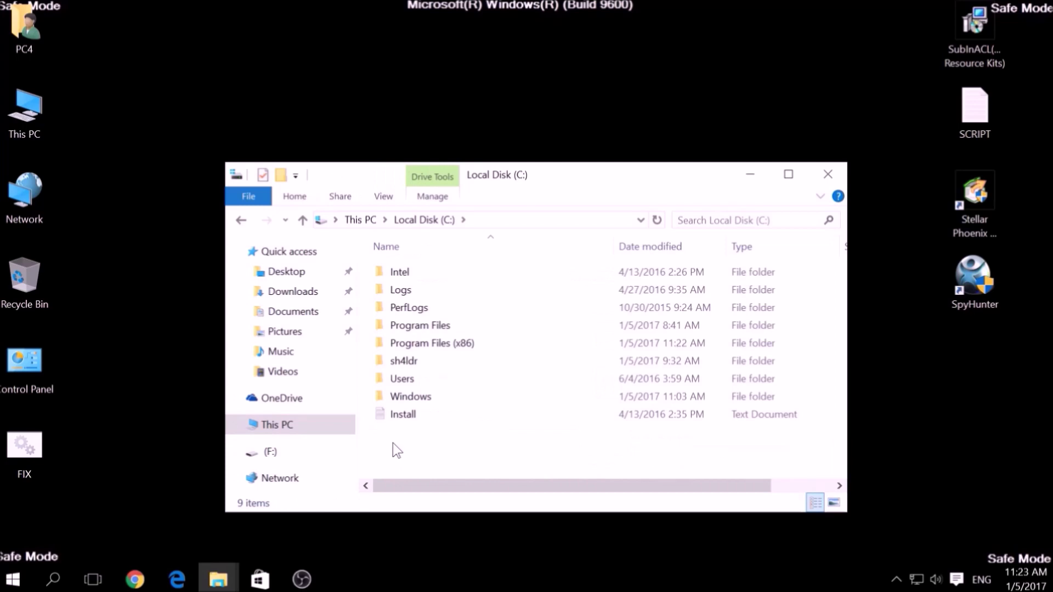
{"action": "double_click", "coordinate": [419, 344]}
{"action": "left_click", "coordinate": [417, 344]}
{"action": "key", "text": "w"}
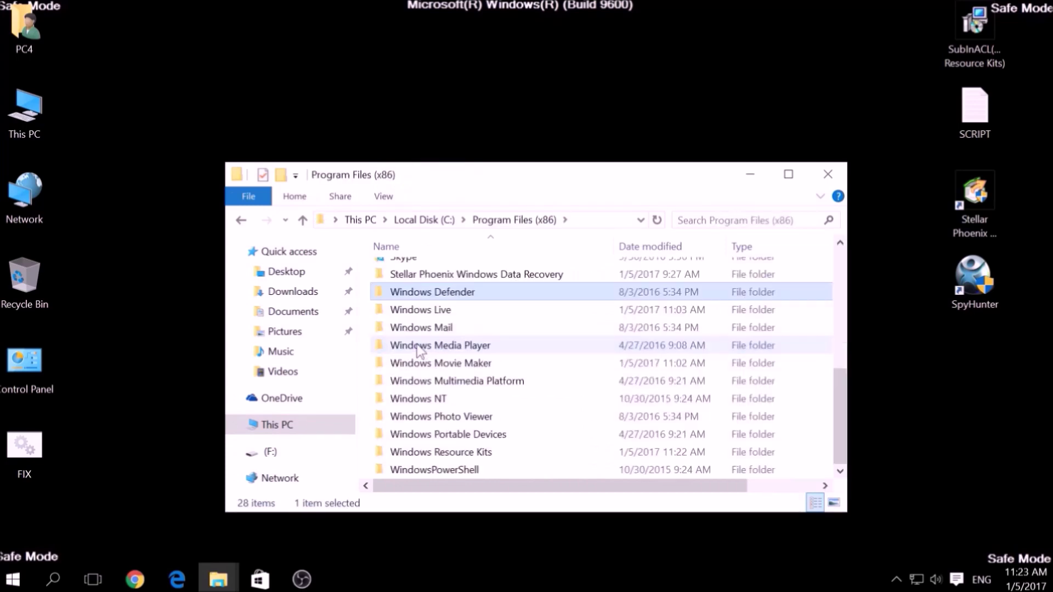
{"action": "double_click", "coordinate": [431, 452]}
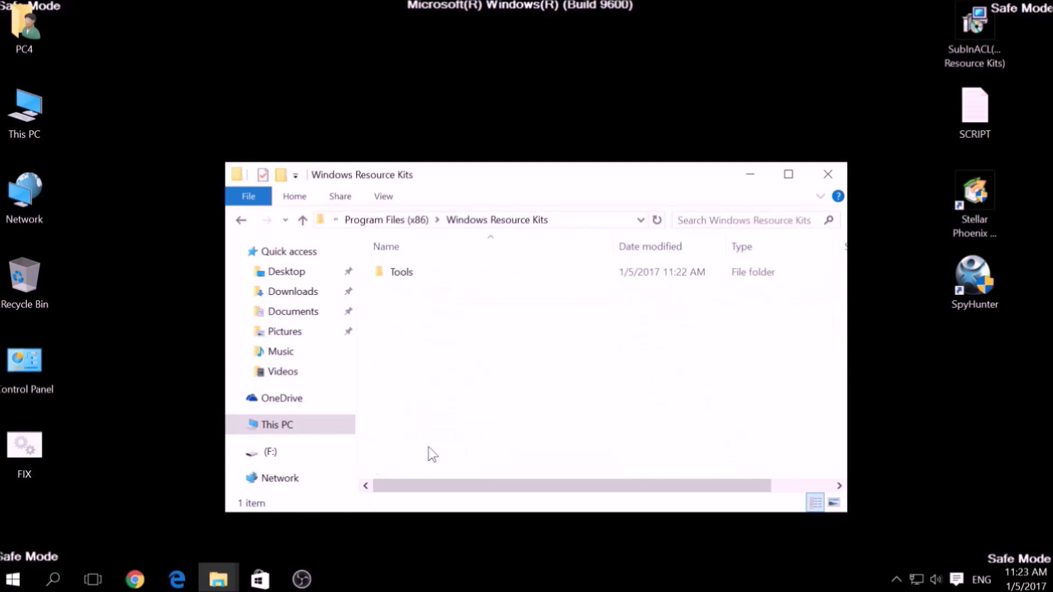
{"action": "double_click", "coordinate": [398, 279]}
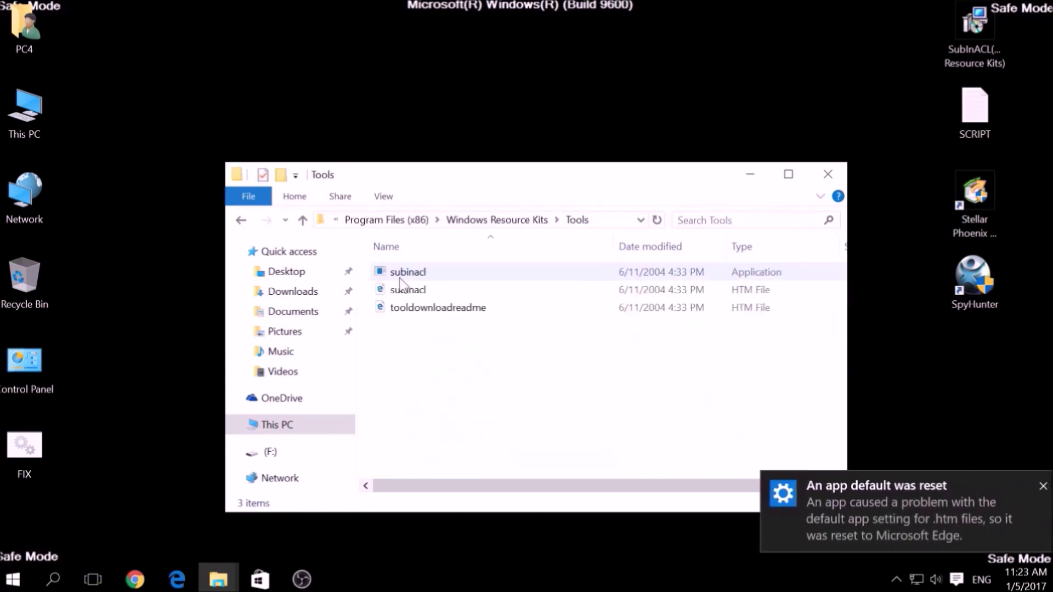
Step: Paste the FIX batch file into the Tools folder with administrator permission and close the folder window
{"action": "right_click", "coordinate": [398, 340]}
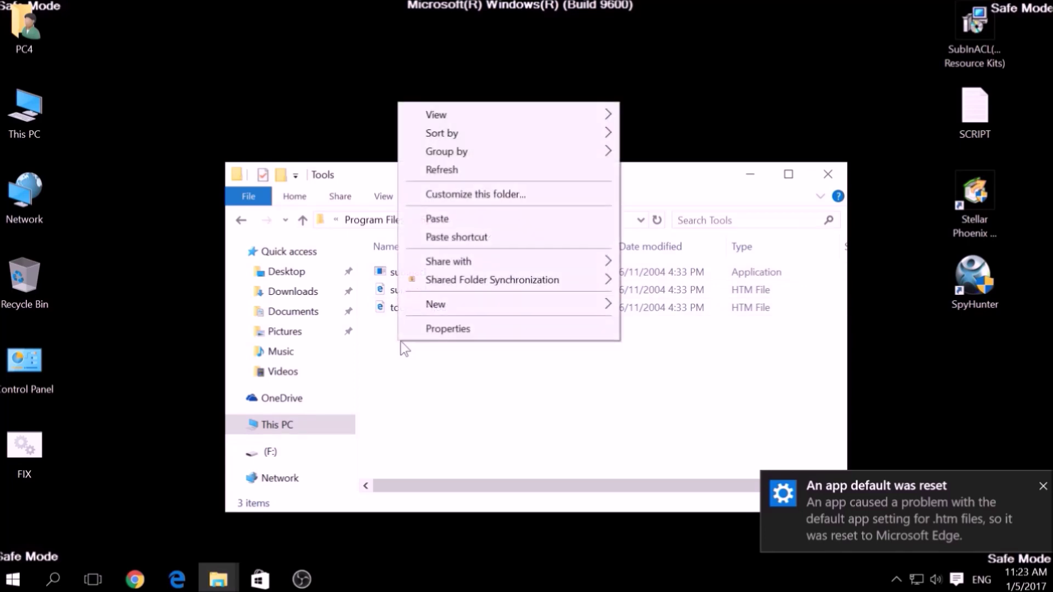
{"action": "left_click", "coordinate": [430, 220]}
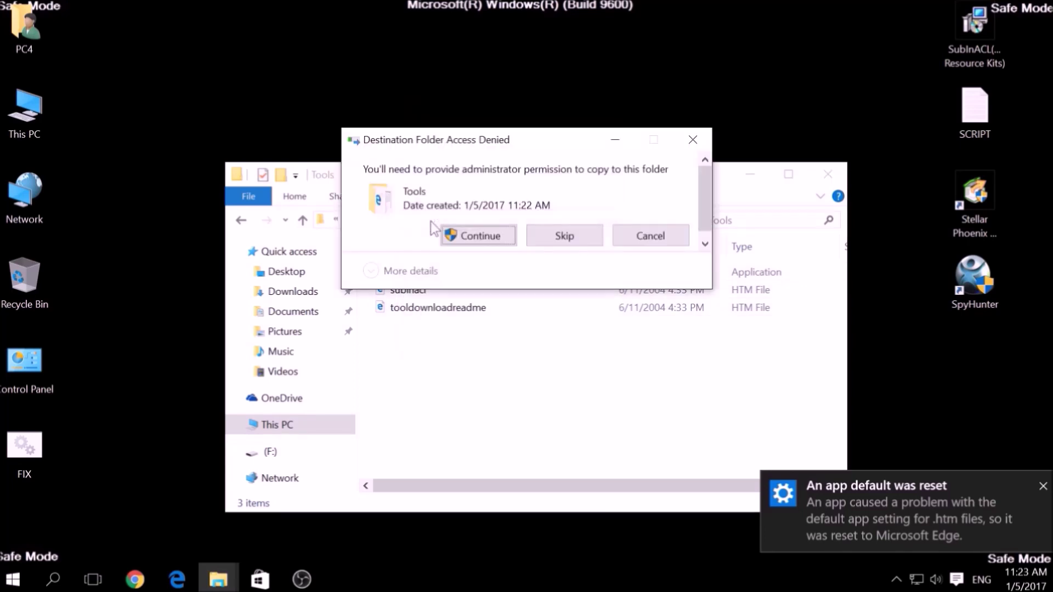
{"action": "left_click", "coordinate": [465, 237]}
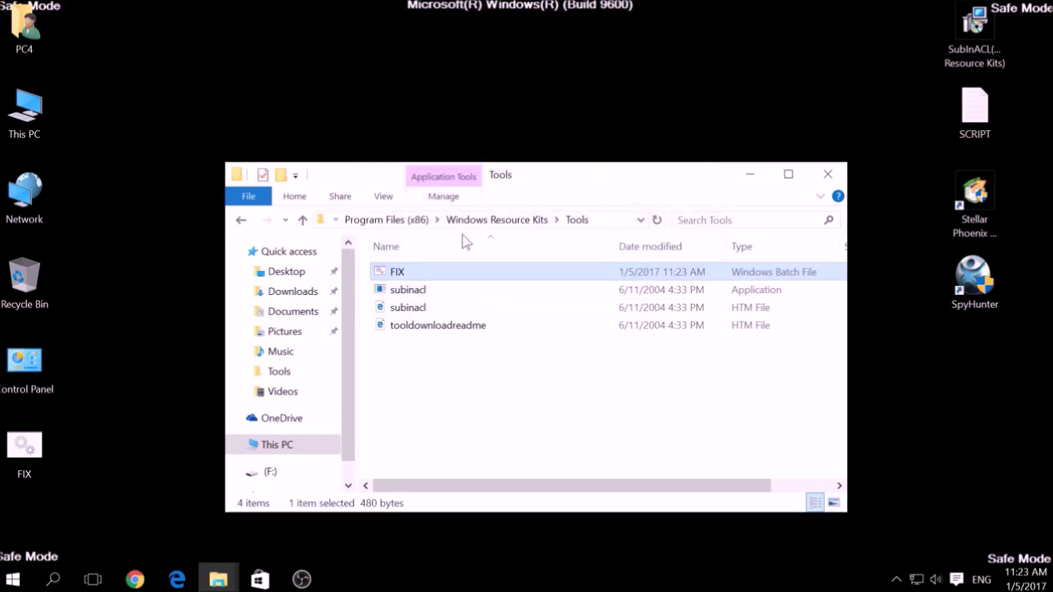
{"action": "left_click", "coordinate": [828, 176]}
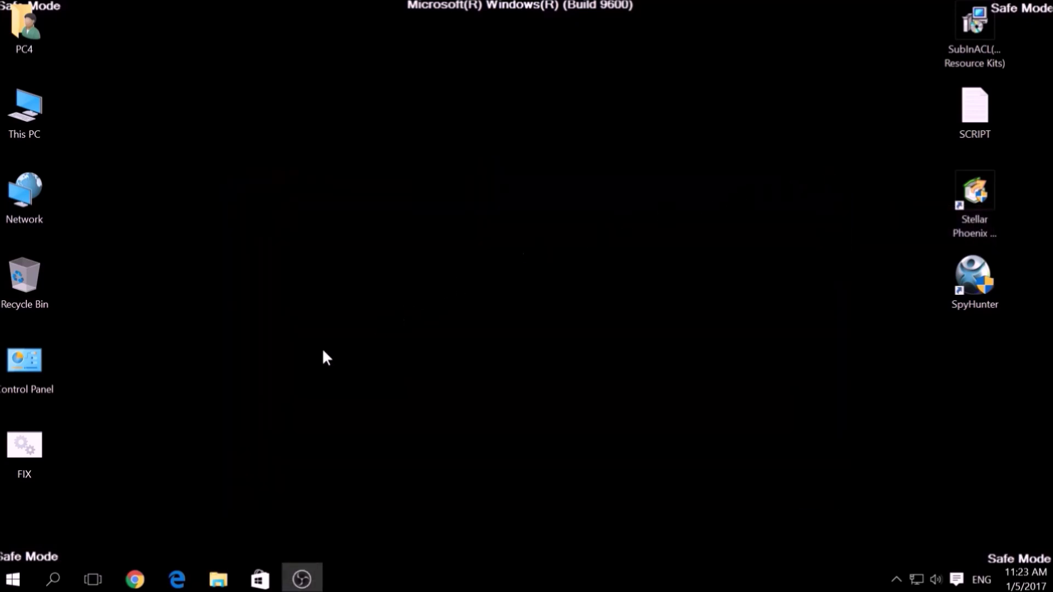
Step: Search Windows for cmd and run Command Prompt as administrator
{"action": "left_click", "coordinate": [50, 581]}
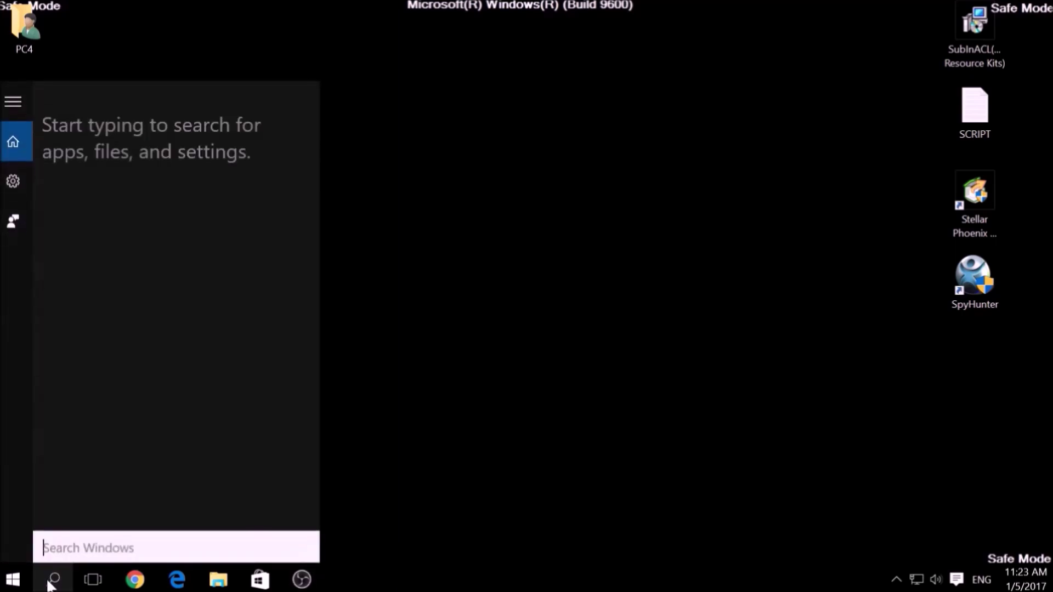
{"action": "type", "text": "cmd"}
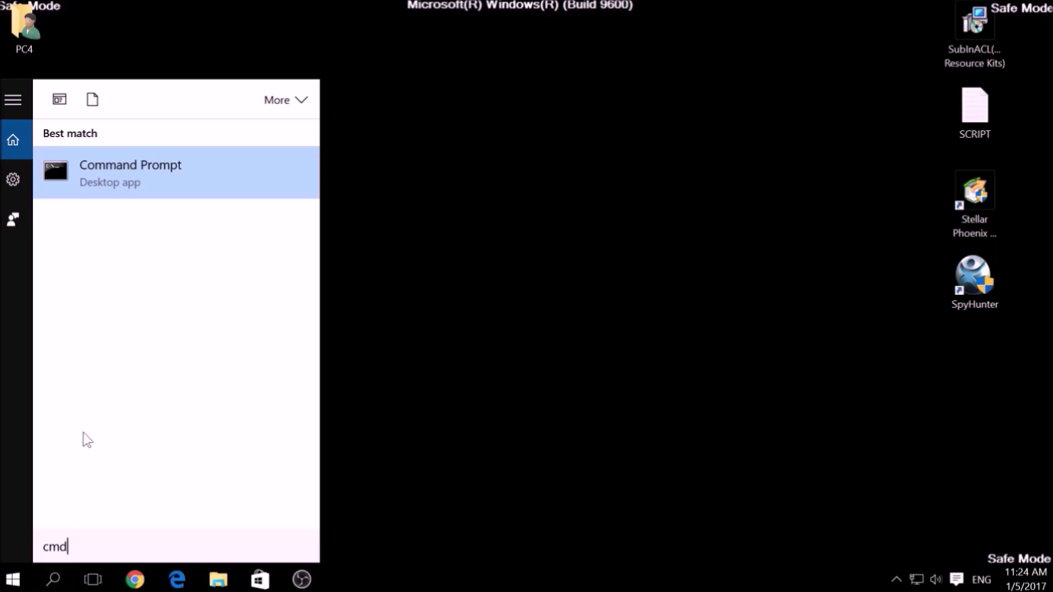
{"action": "right_click", "coordinate": [119, 186]}
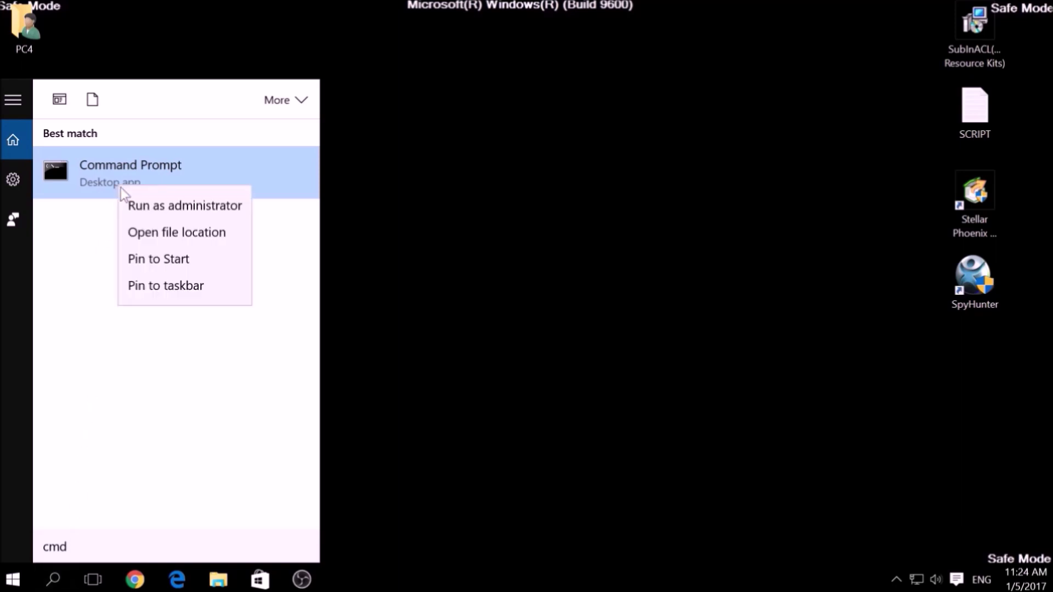
{"action": "left_click", "coordinate": [149, 209]}
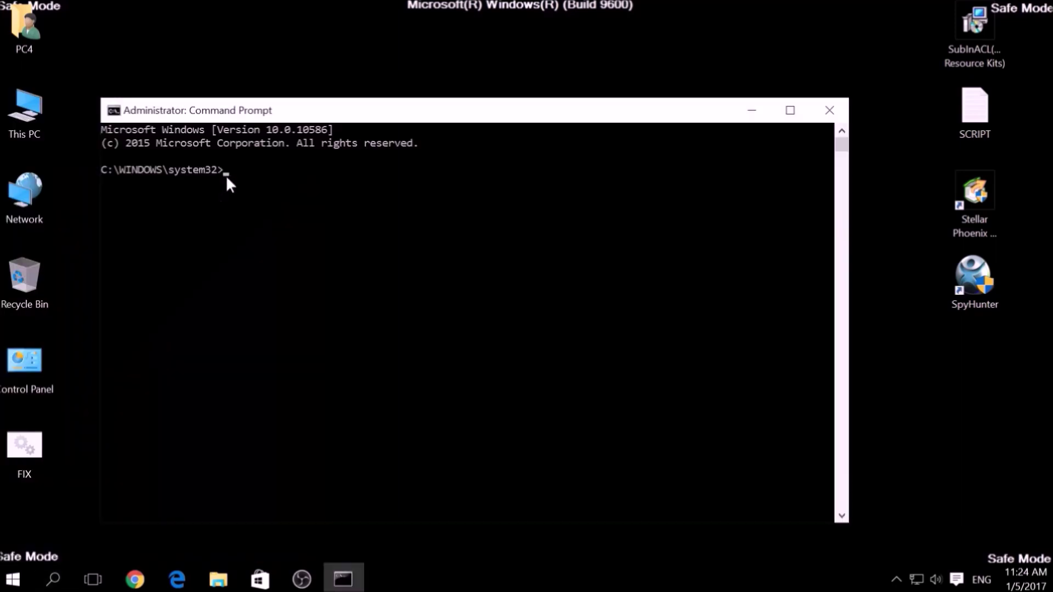
Step: Change the Command Prompt directory to C:\Program Files (x86)\Windows Resource Kits\Tools
{"action": "left_click", "coordinate": [223, 176]}
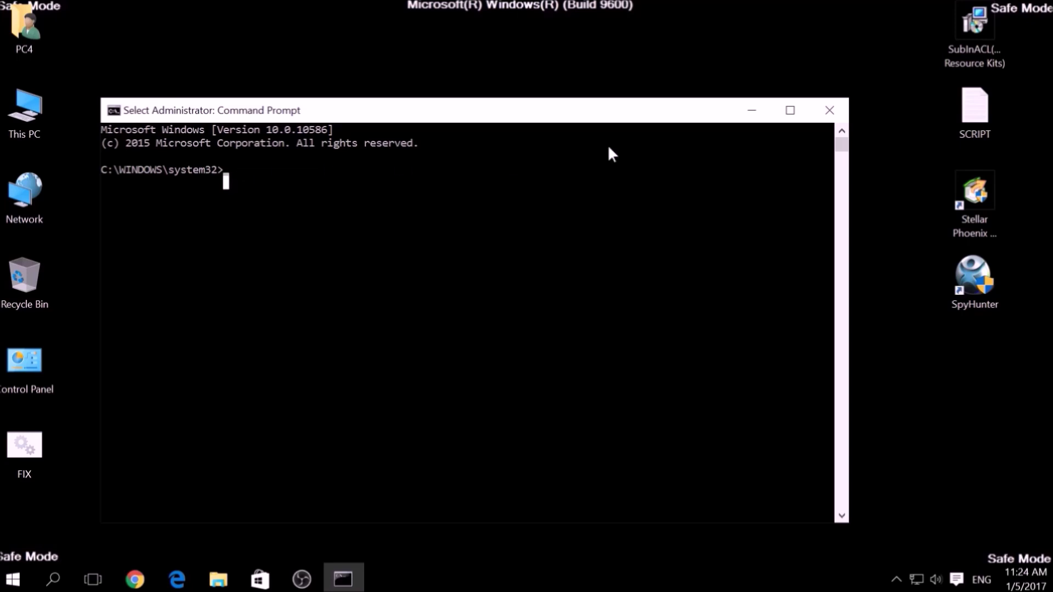
{"action": "type", "text": "CD C:\\"}
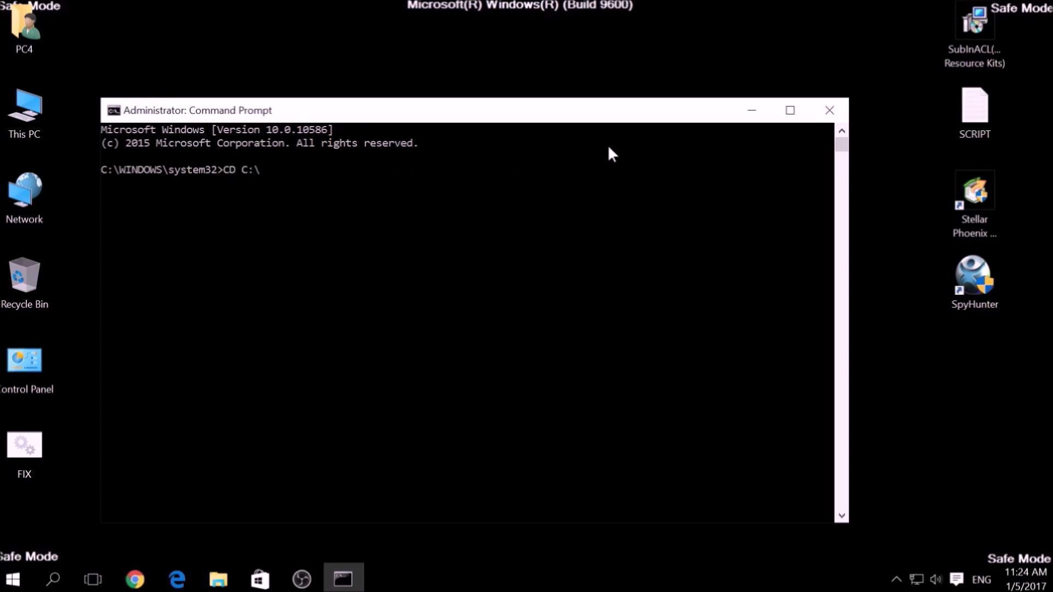
{"action": "type", "text": "Program Files (x86)\\"}
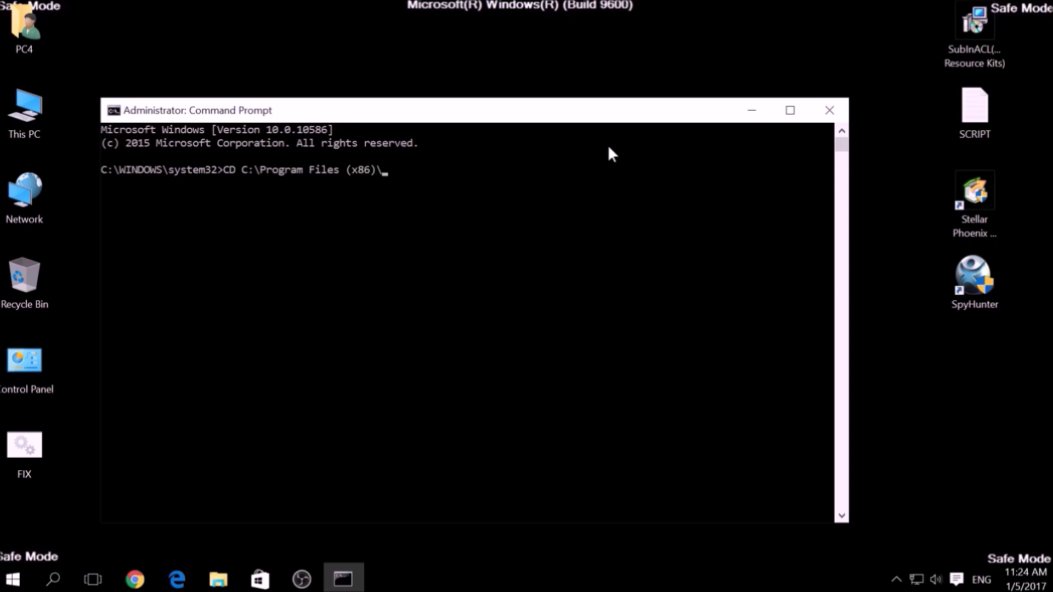
{"action": "type", "text": "Windows Resource Kit"}
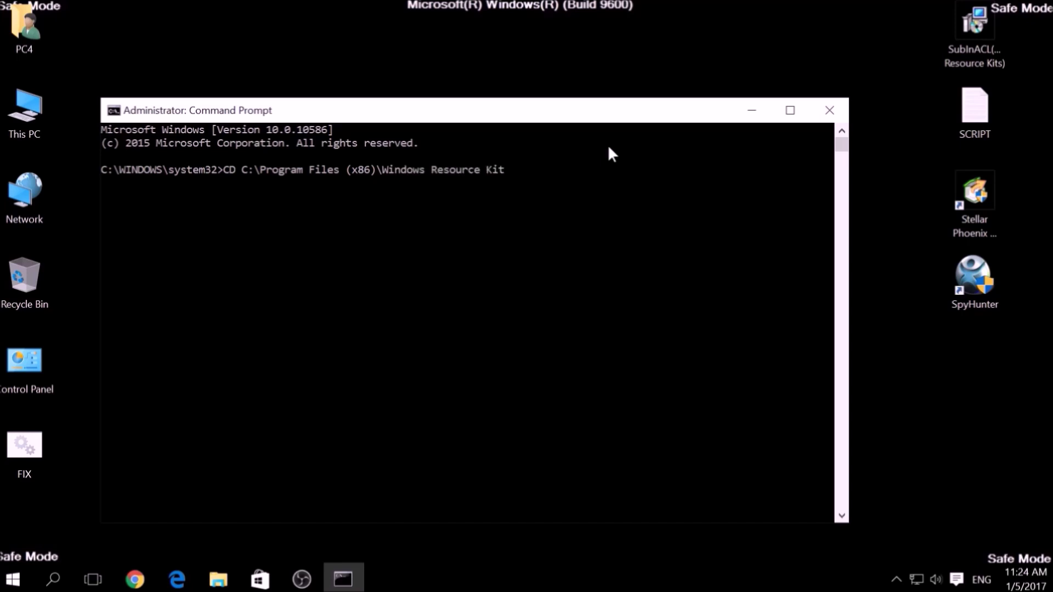
{"action": "type", "text": "s\\Tools"}
{"action": "key", "text": "Return"}
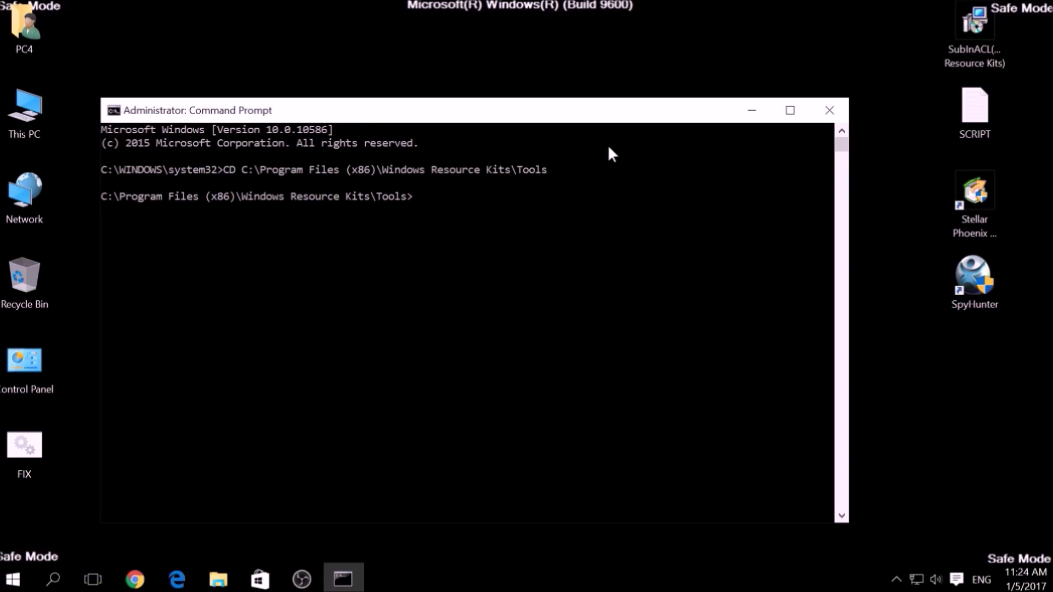
Step: Run FIX.bat from the Tools folder and close the Command Prompt once the script completes
{"action": "type", "text": "FIX.bat"}
{"action": "key", "text": "Return"}
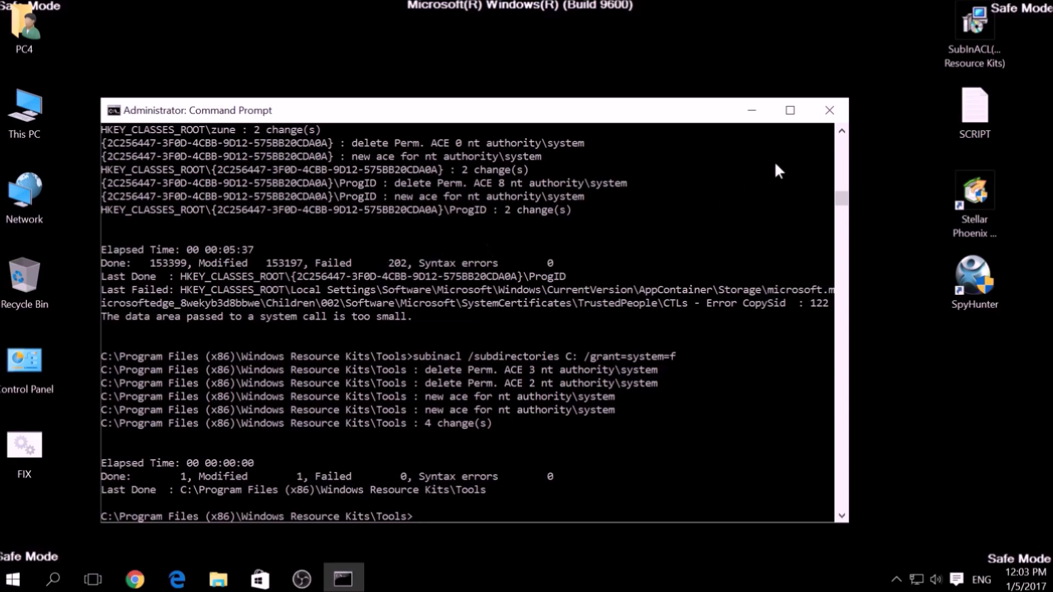
{"action": "left_click", "coordinate": [839, 111]}
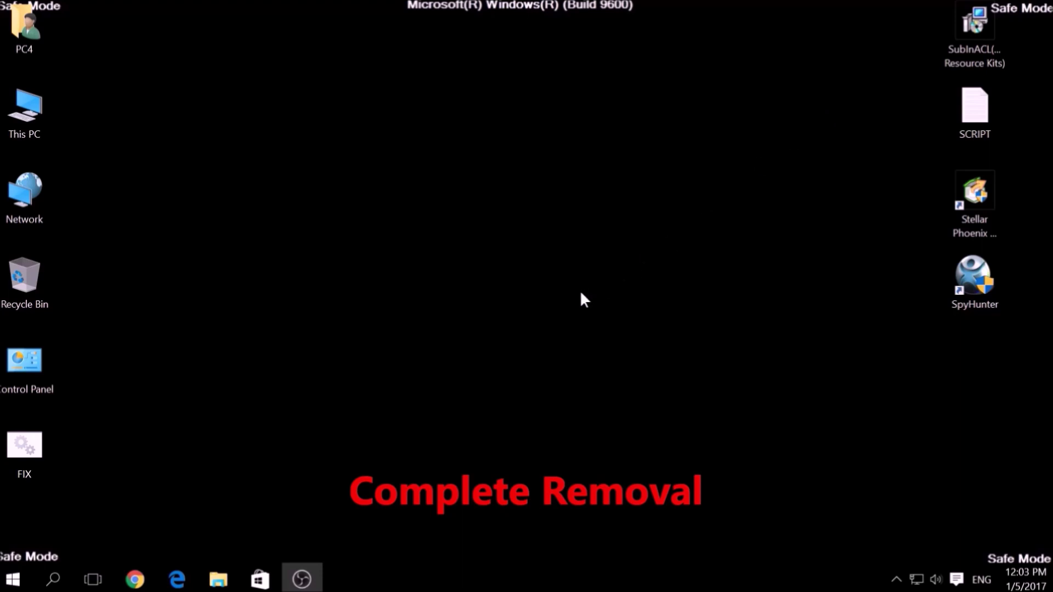
Step: Open SpyHunter and start a new malware scan of the computer with Quick Scan enabled
{"action": "double_click", "coordinate": [963, 298]}
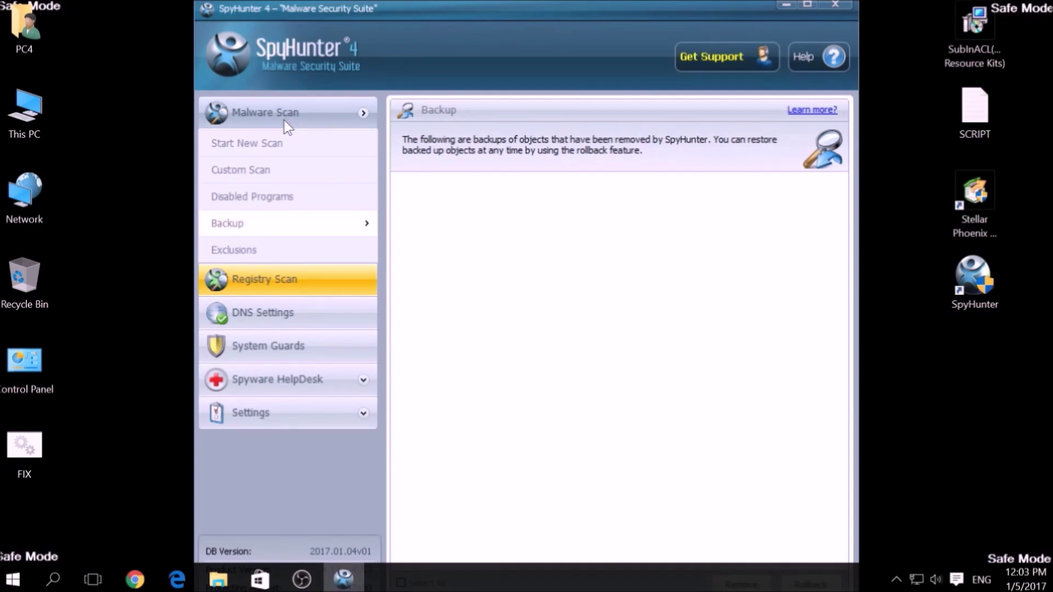
{"action": "left_click", "coordinate": [280, 148]}
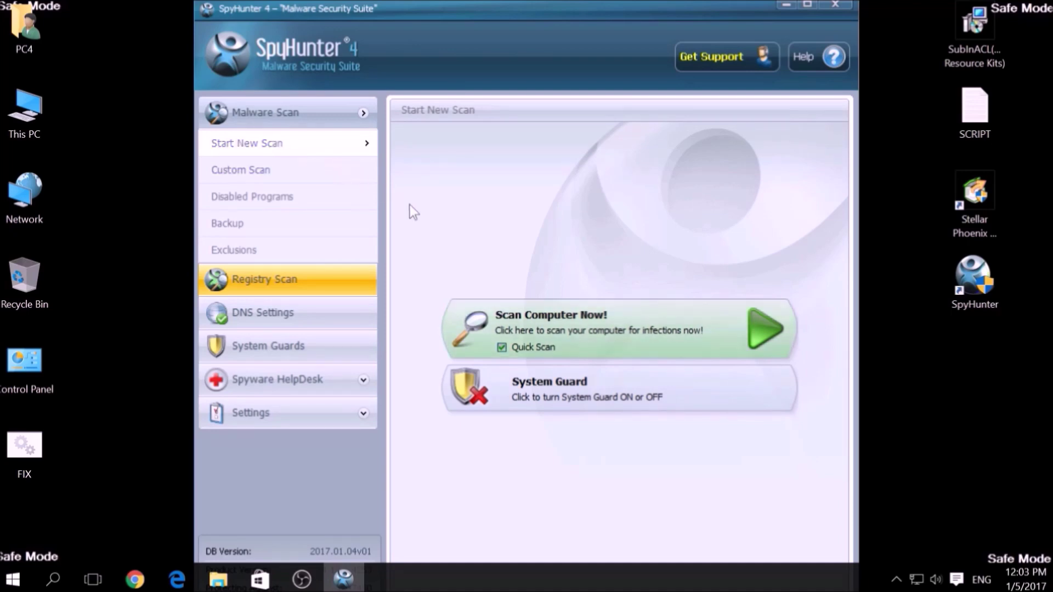
{"action": "left_click", "coordinate": [617, 328]}
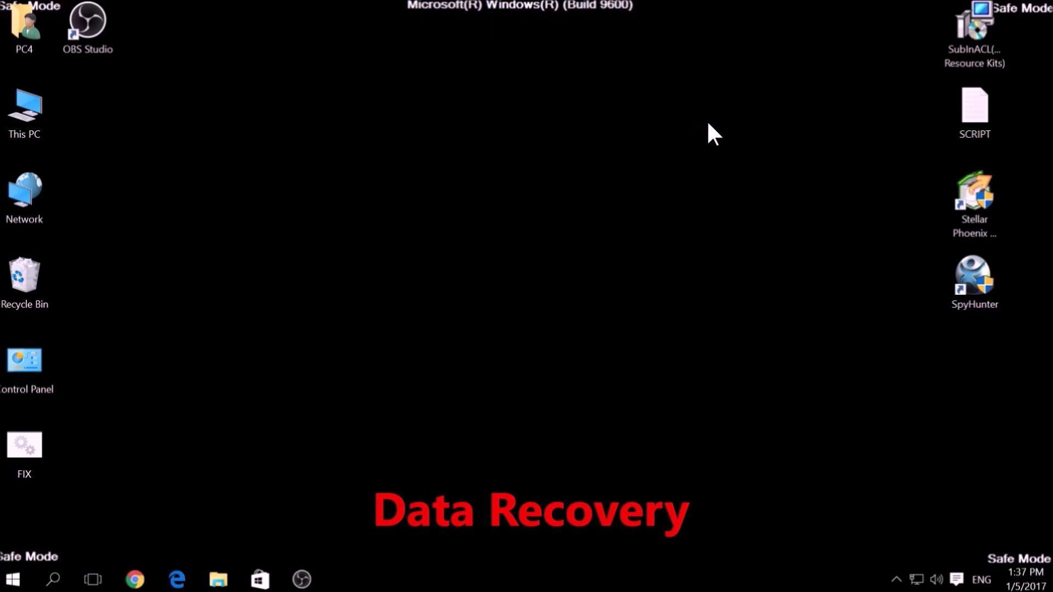
Step: Run a Normal scan of the C:\ volume in Stellar Phoenix Windows Data Recovery and stop it early
{"action": "left_click", "coordinate": [967, 199]}
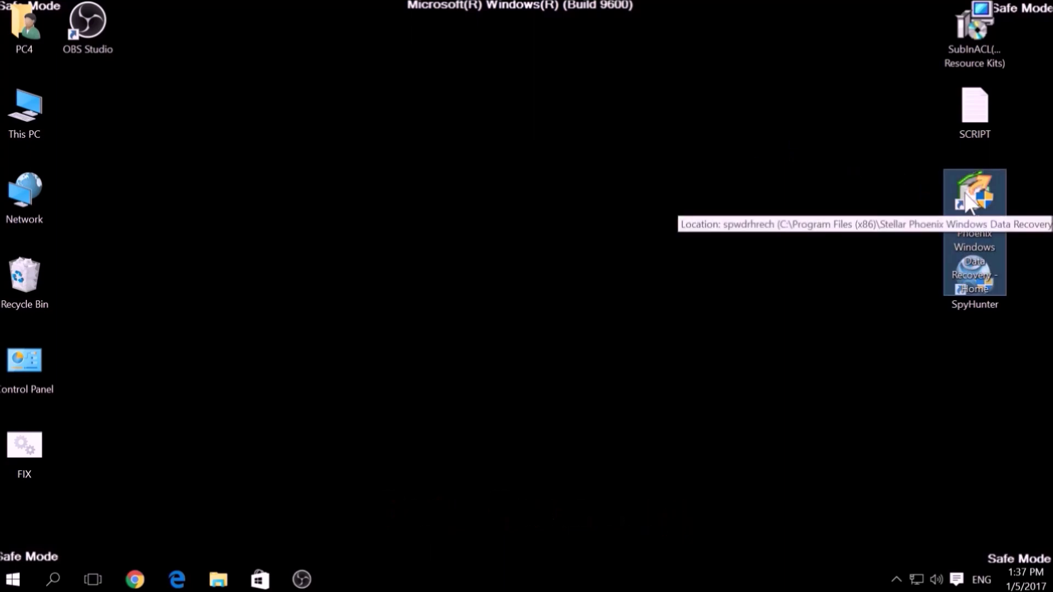
{"action": "double_click", "coordinate": [966, 203]}
{"action": "left_click", "coordinate": [455, 257]}
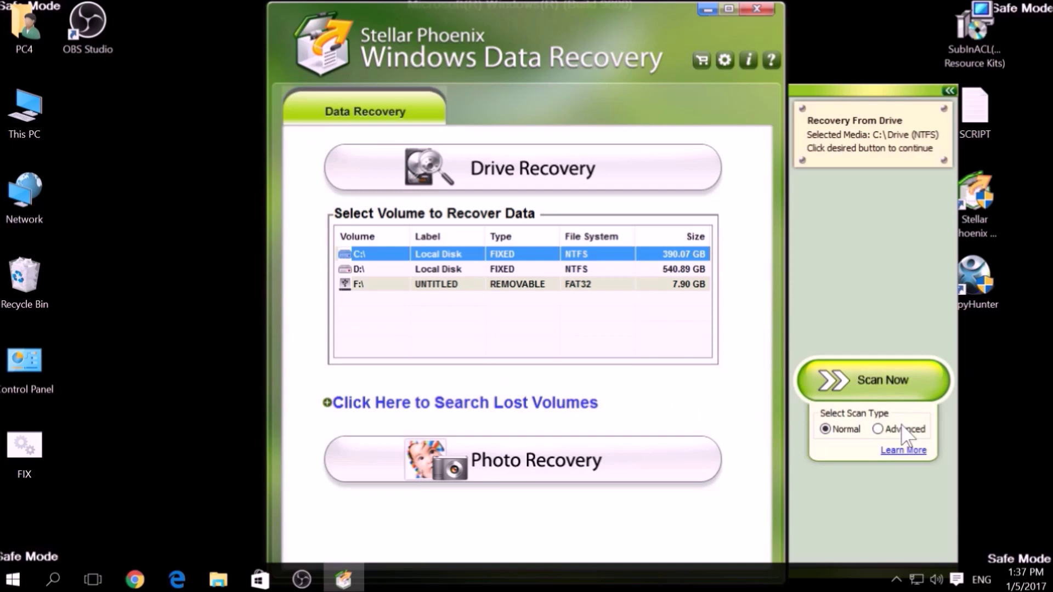
{"action": "left_click", "coordinate": [878, 429]}
{"action": "left_click", "coordinate": [836, 429]}
{"action": "left_click", "coordinate": [869, 379]}
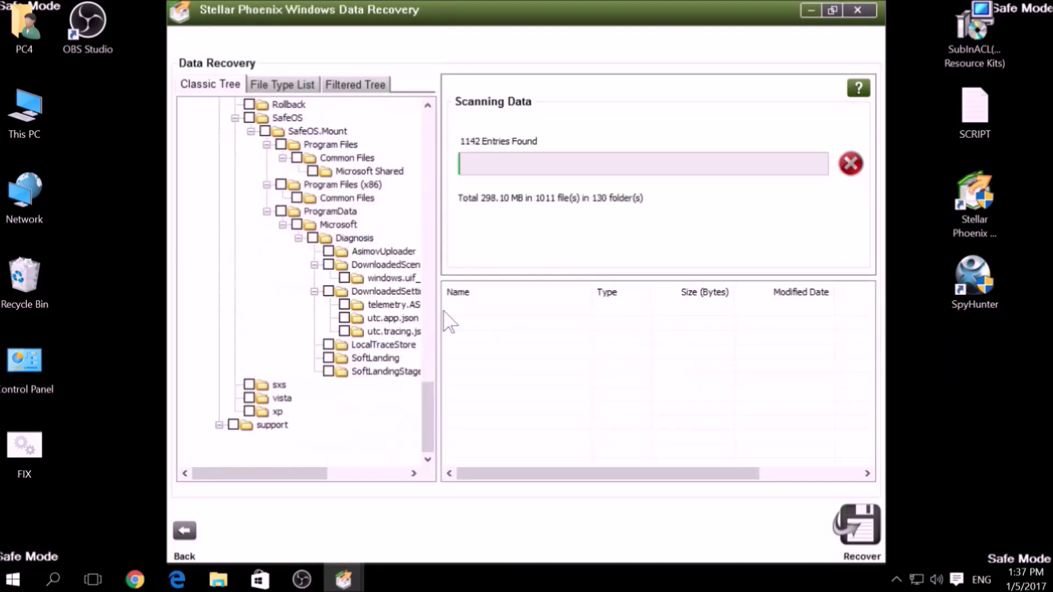
{"action": "left_click", "coordinate": [850, 164]}
{"action": "left_click", "coordinate": [625, 202]}
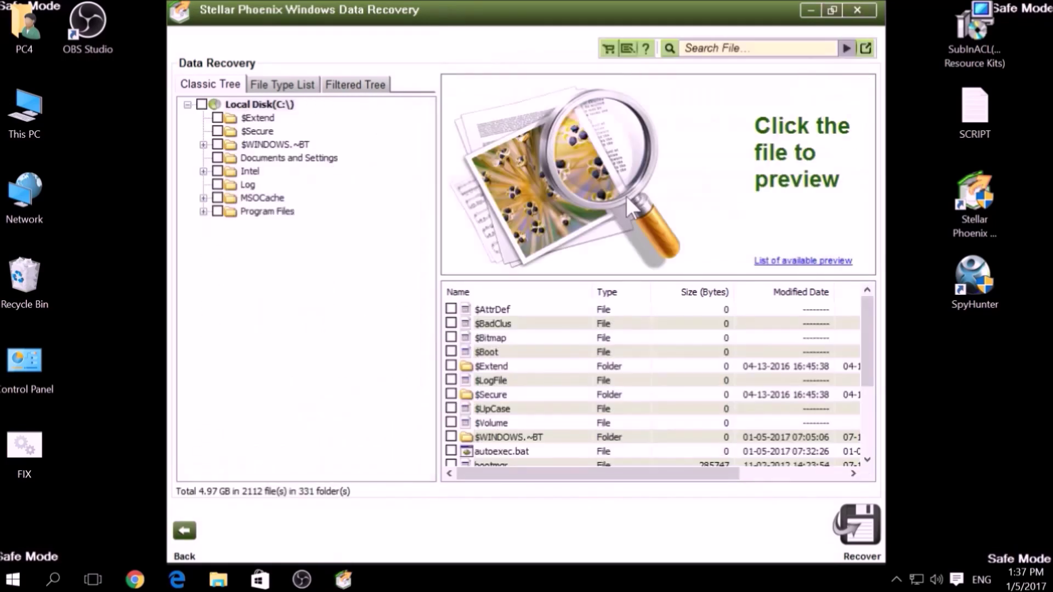
Step: Mark the entries $AttrDef through $LogFile, $WINDOWS.~BT and autoexec.bat for recovery, and close the recovery program
{"action": "left_click", "coordinate": [451, 309]}
{"action": "left_click", "coordinate": [450, 323]}
{"action": "left_click", "coordinate": [450, 337]}
{"action": "left_click", "coordinate": [451, 352]}
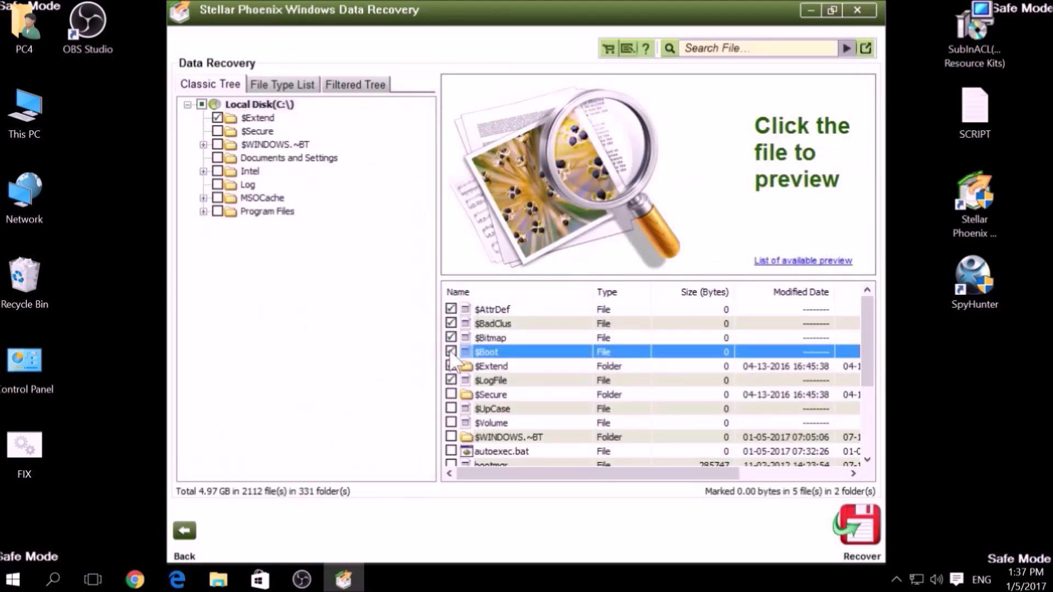
{"action": "scroll", "coordinate": [449, 349], "scroll_direction": "down", "scroll_amount": 3}
{"action": "left_click", "coordinate": [450, 323]}
{"action": "left_click", "coordinate": [451, 338]}
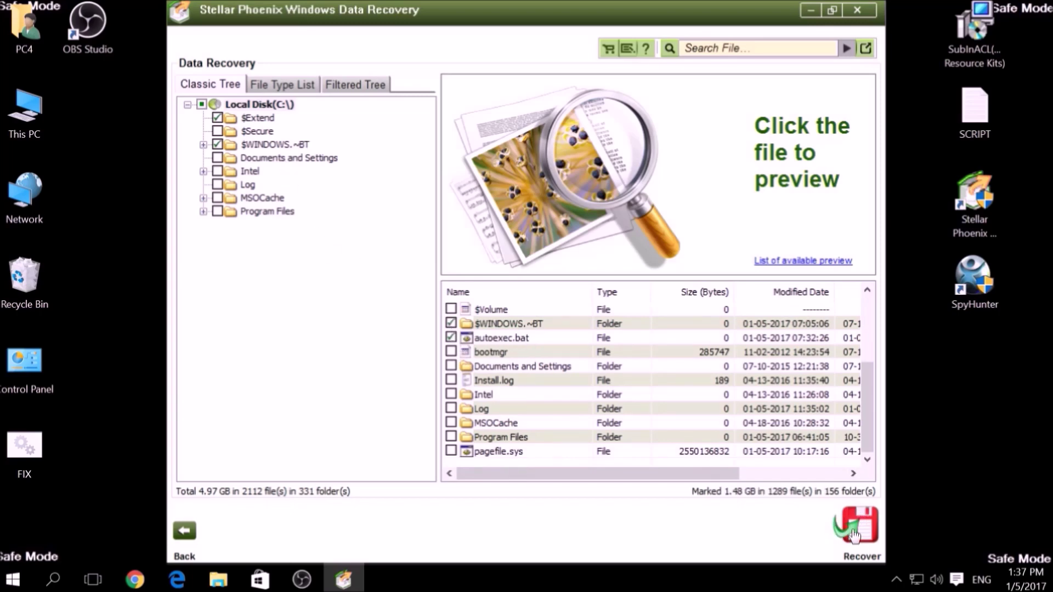
{"action": "left_click", "coordinate": [858, 15]}
{"action": "left_click", "coordinate": [527, 349]}
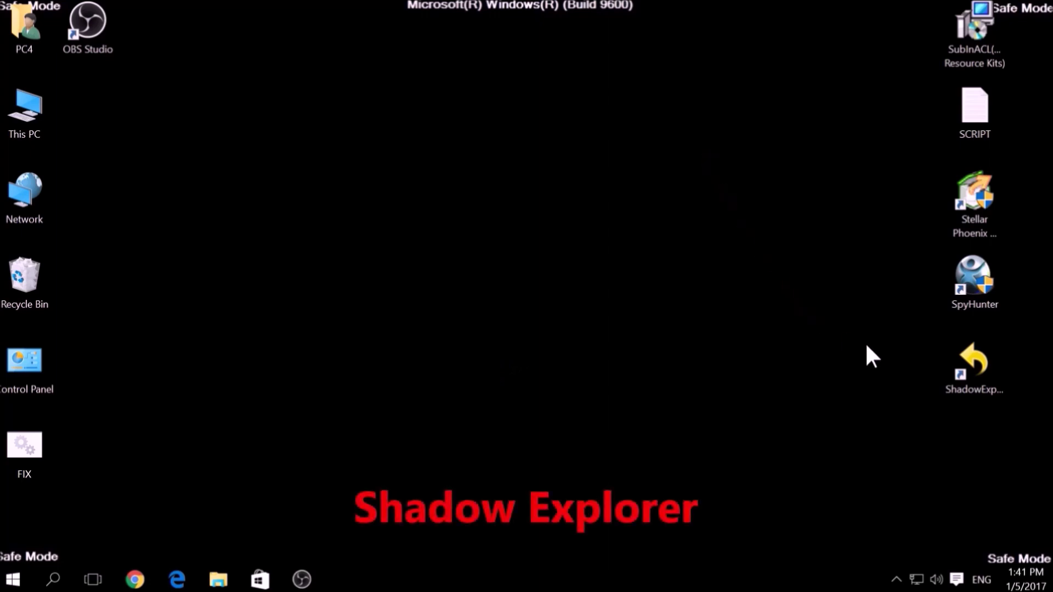
Step: Open ShadowExplorer, dismiss its update check, and look through the folders listed for drive C:
{"action": "left_click", "coordinate": [971, 377]}
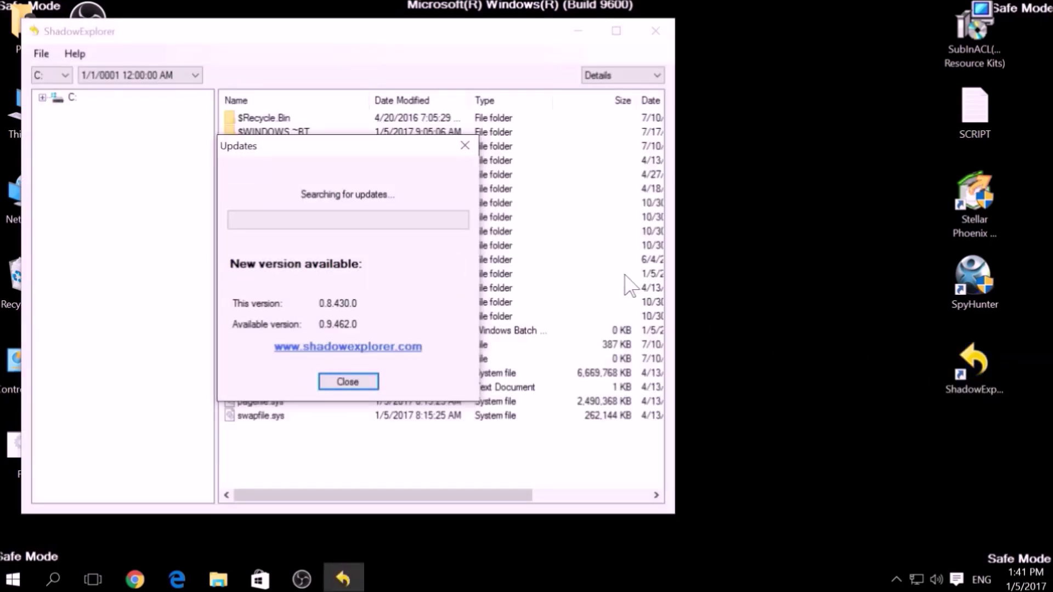
{"action": "left_click", "coordinate": [465, 147]}
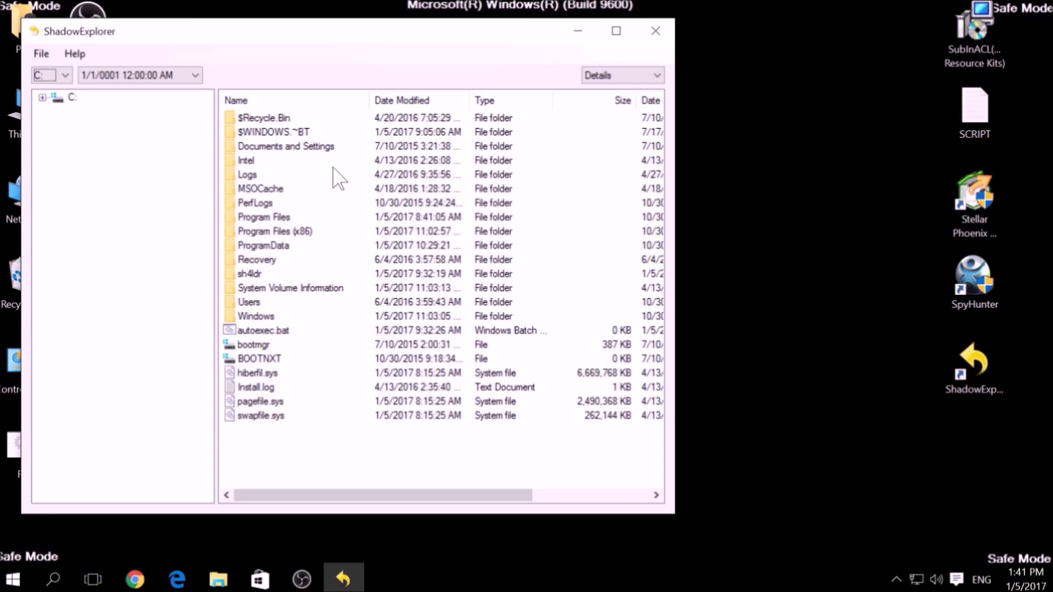
{"action": "left_click", "coordinate": [246, 161]}
{"action": "left_click", "coordinate": [255, 189]}
{"action": "left_click", "coordinate": [256, 289]}
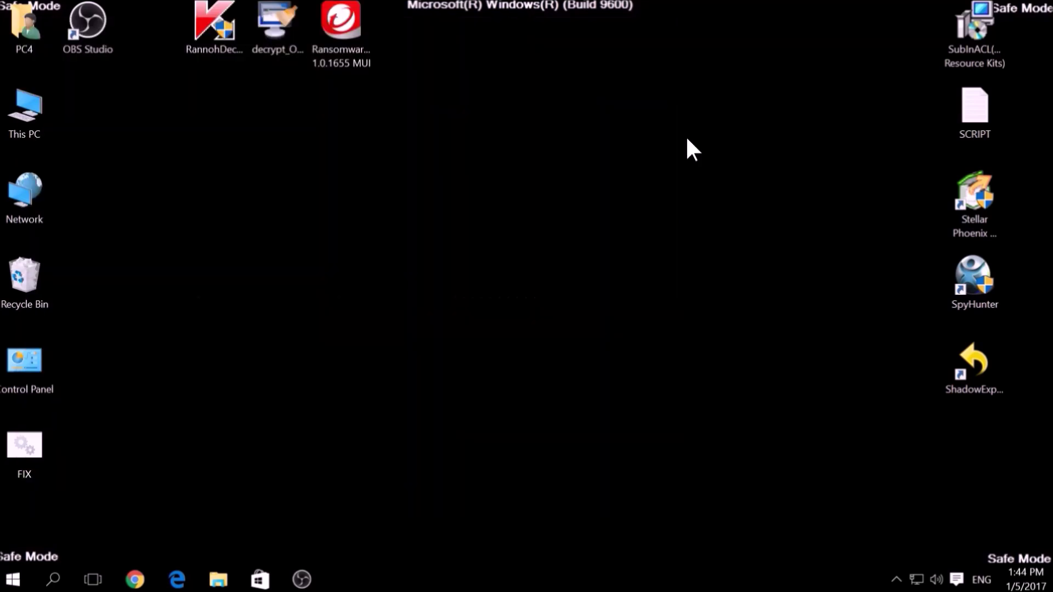
Step: Open Kaspersky RannohDecryptor from the desktop to view its start screen, and minimise it
{"action": "left_click_drag", "start_coordinate": [167, 97], "coordinate": [412, 11]}
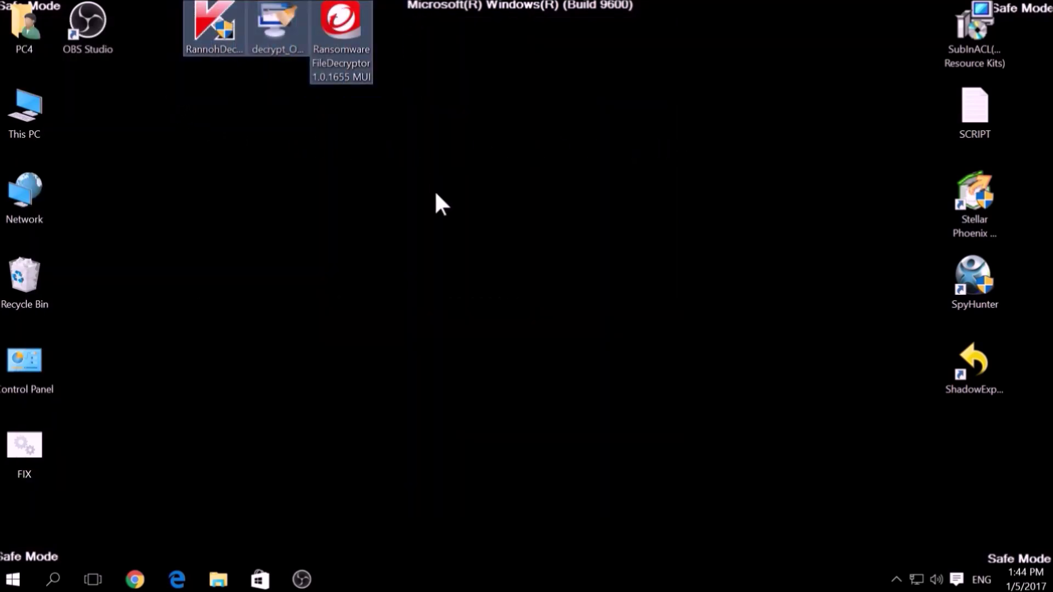
{"action": "left_click", "coordinate": [436, 195]}
{"action": "double_click", "coordinate": [230, 36]}
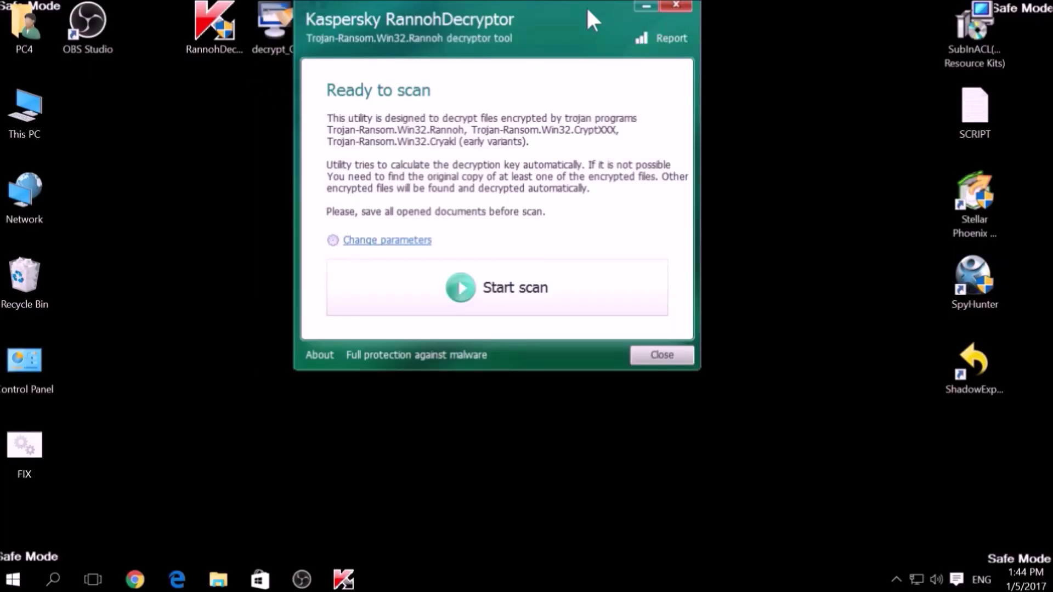
{"action": "left_click", "coordinate": [650, 3]}
Step: Open Emsisoft Decrypter for OpenToYou, accepting its license terms, and select C:\ in its file list before minimising it
{"action": "double_click", "coordinate": [284, 31]}
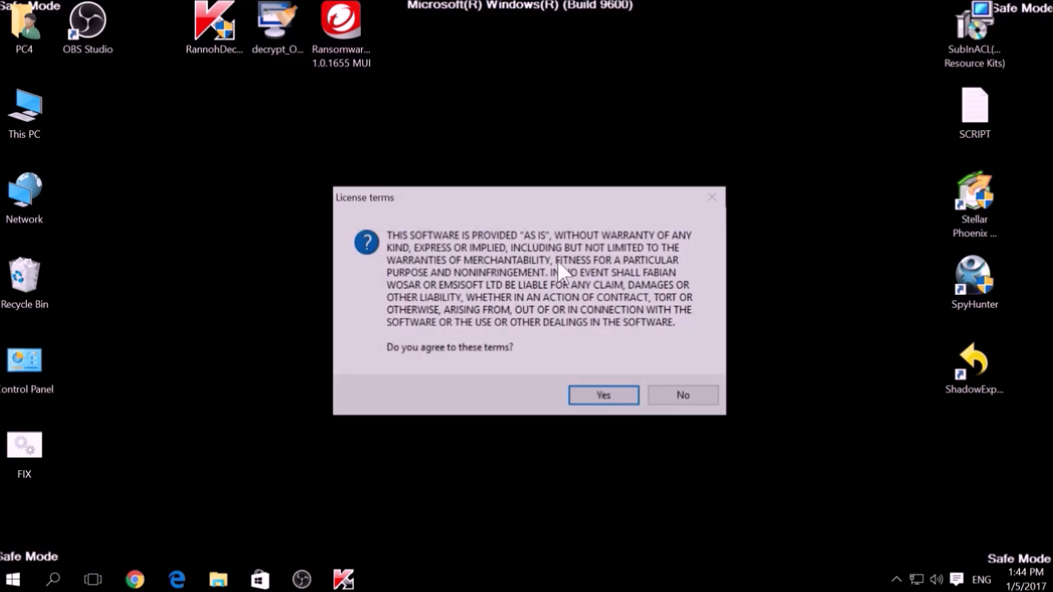
{"action": "left_click", "coordinate": [610, 404]}
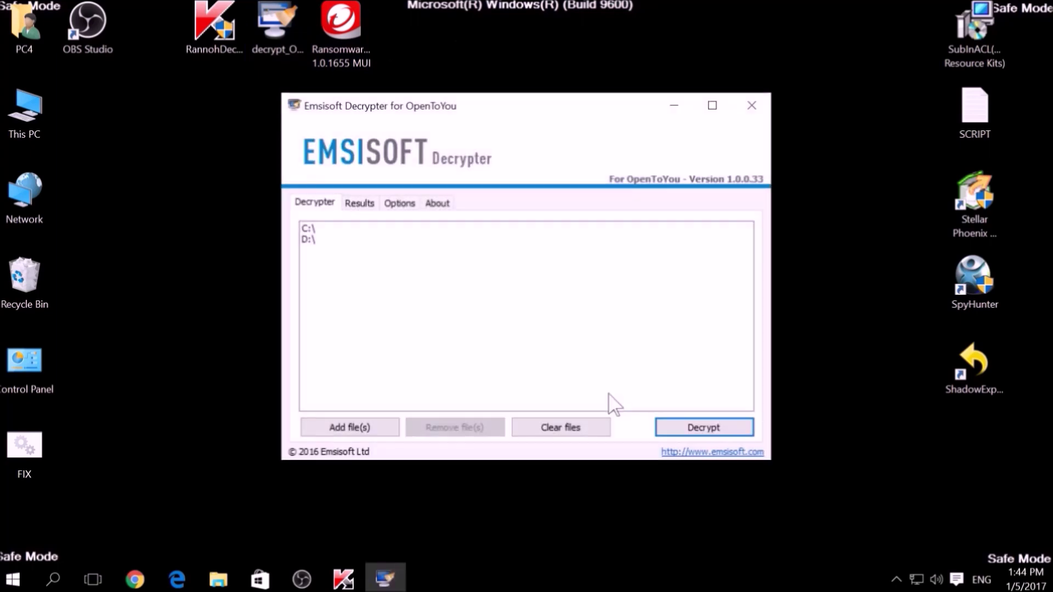
{"action": "left_click", "coordinate": [318, 229]}
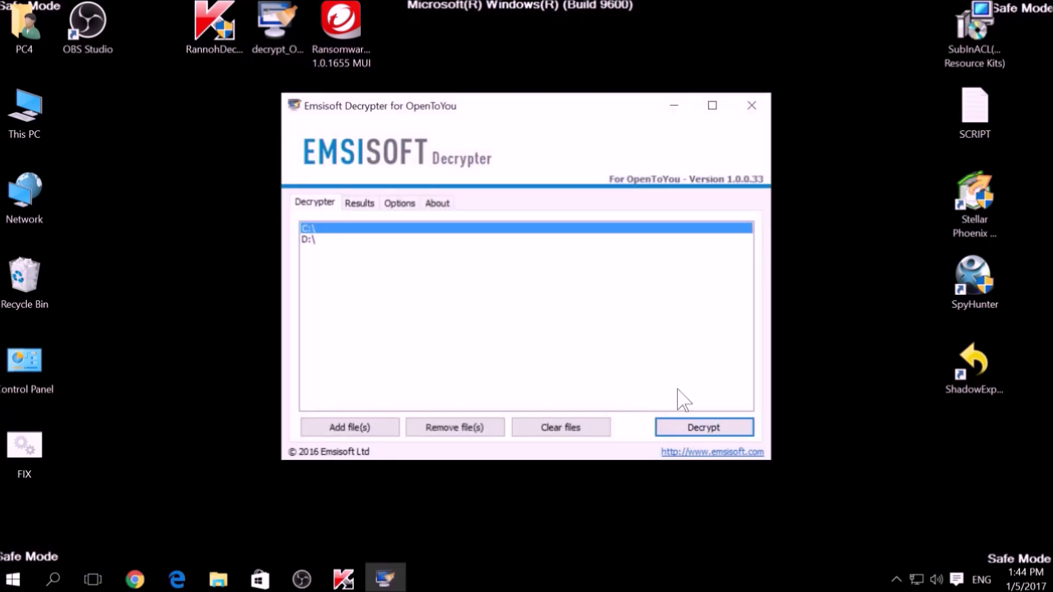
{"action": "left_click", "coordinate": [674, 107]}
Step: Open Trend Micro Ransomware File Decryptor, agree to its terms, and view the list of ransomware names without choosing one
{"action": "double_click", "coordinate": [329, 45]}
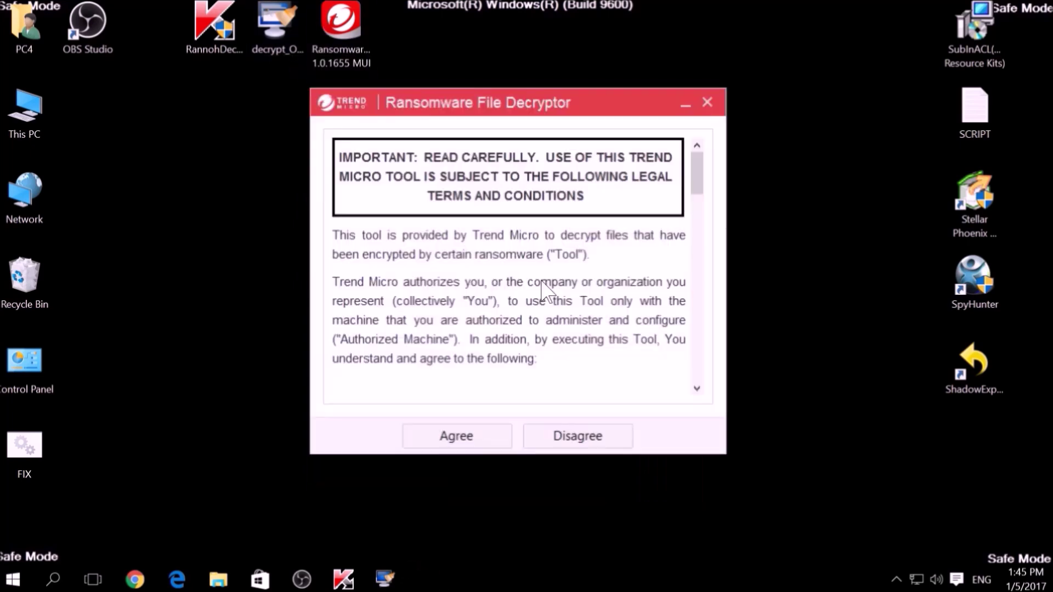
{"action": "left_click", "coordinate": [474, 441]}
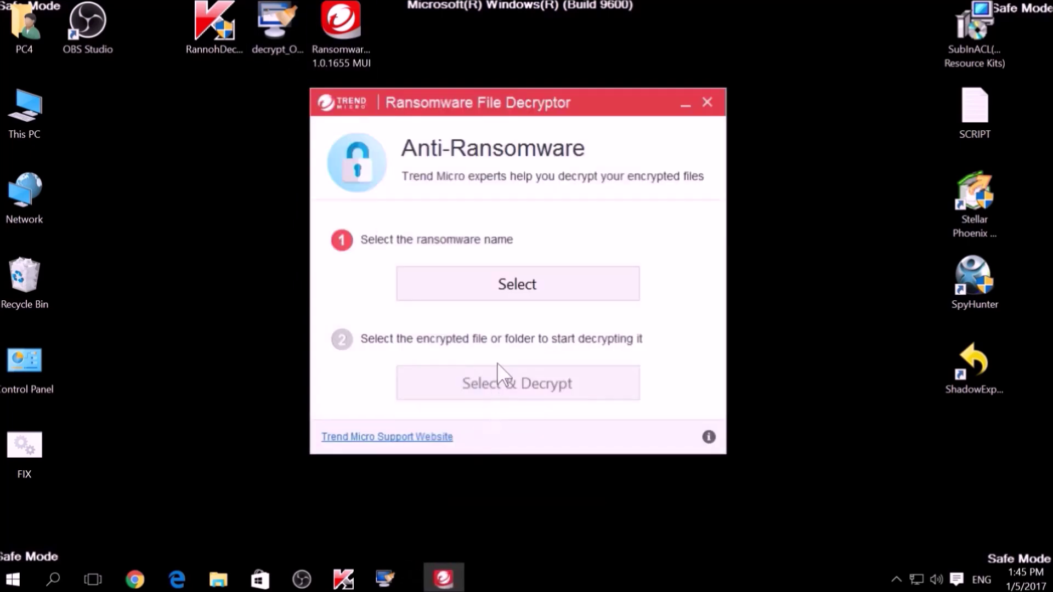
{"action": "left_click", "coordinate": [496, 295]}
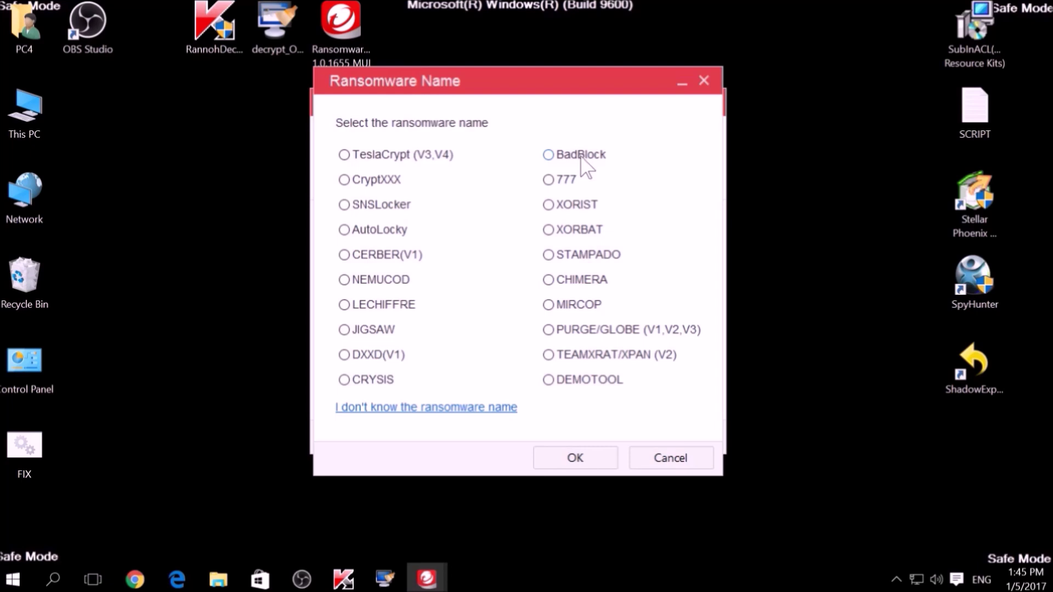
{"action": "left_click", "coordinate": [647, 464]}
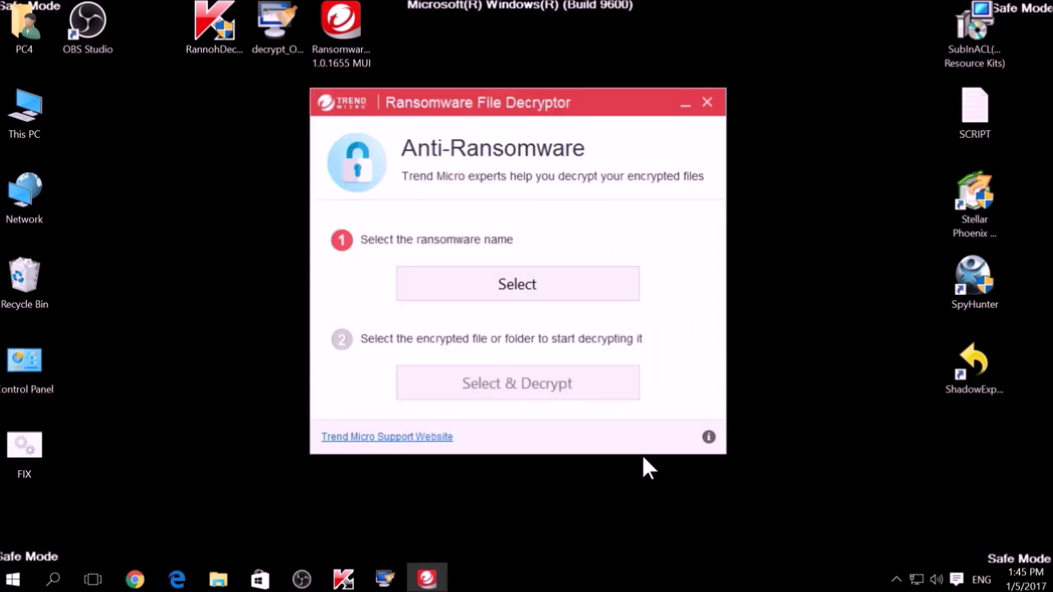